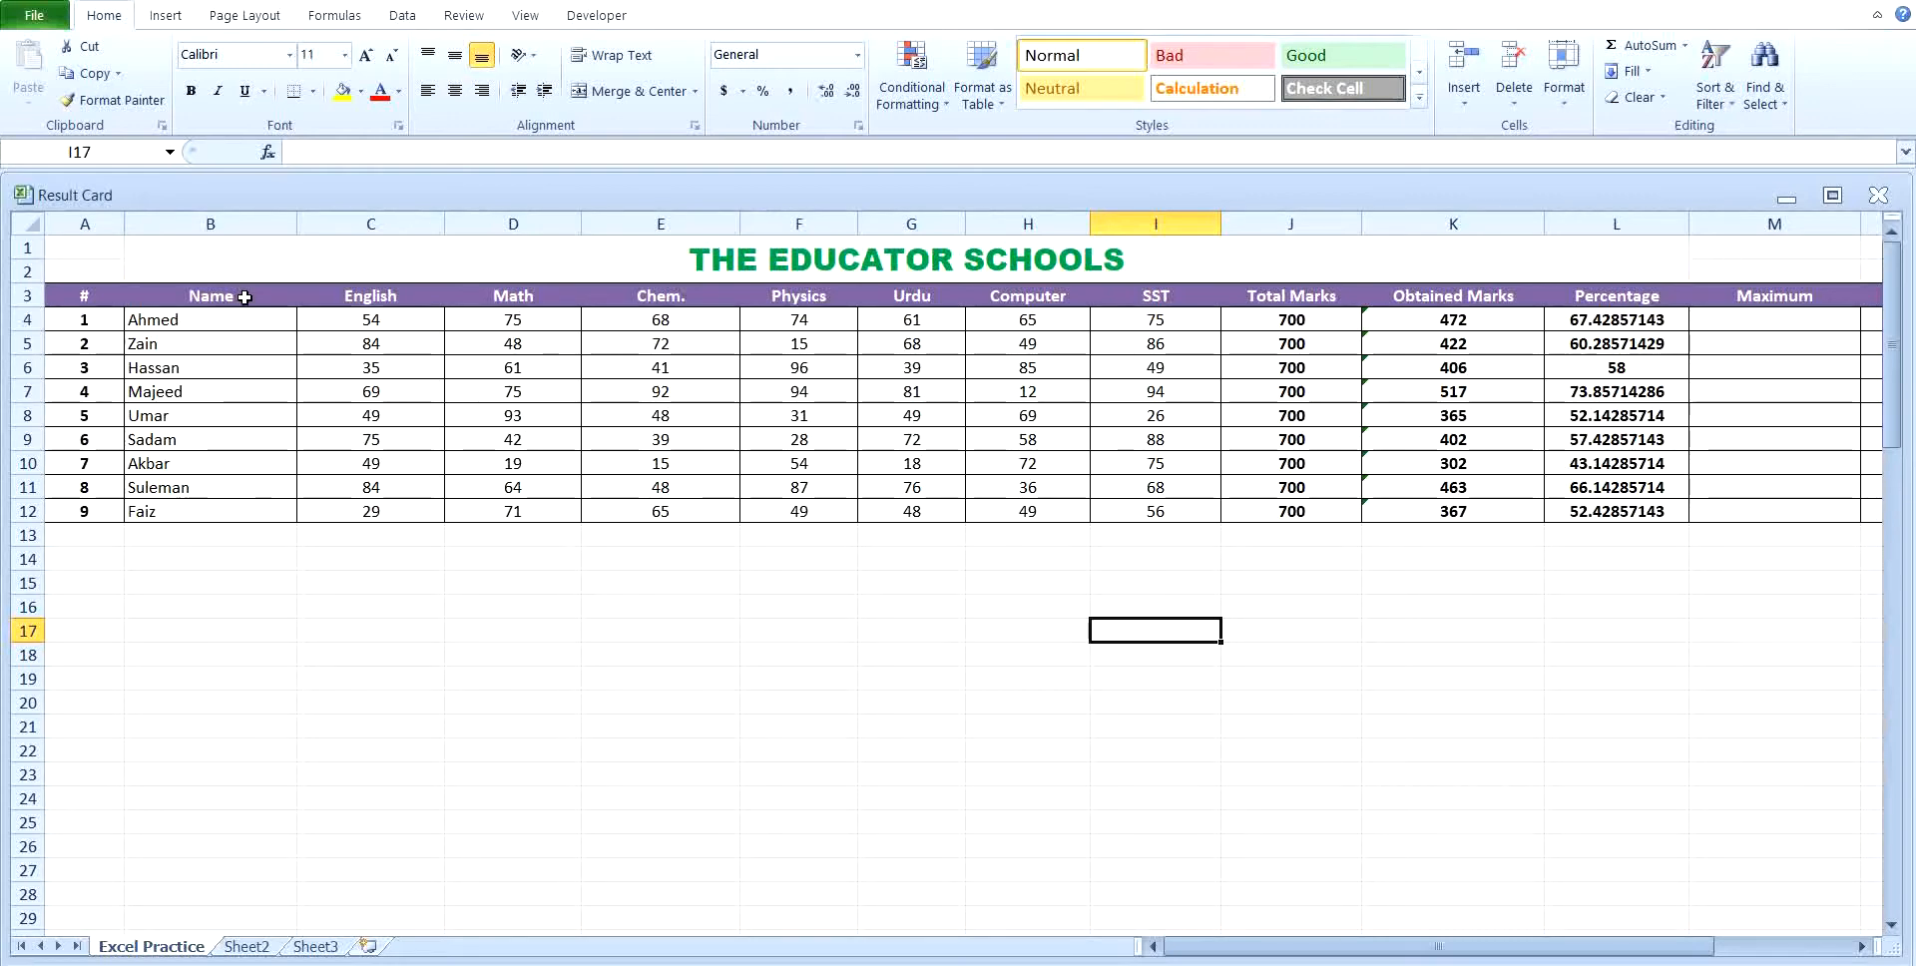
- Turn on filtering for the header row of the school results table
left_click(243, 297)
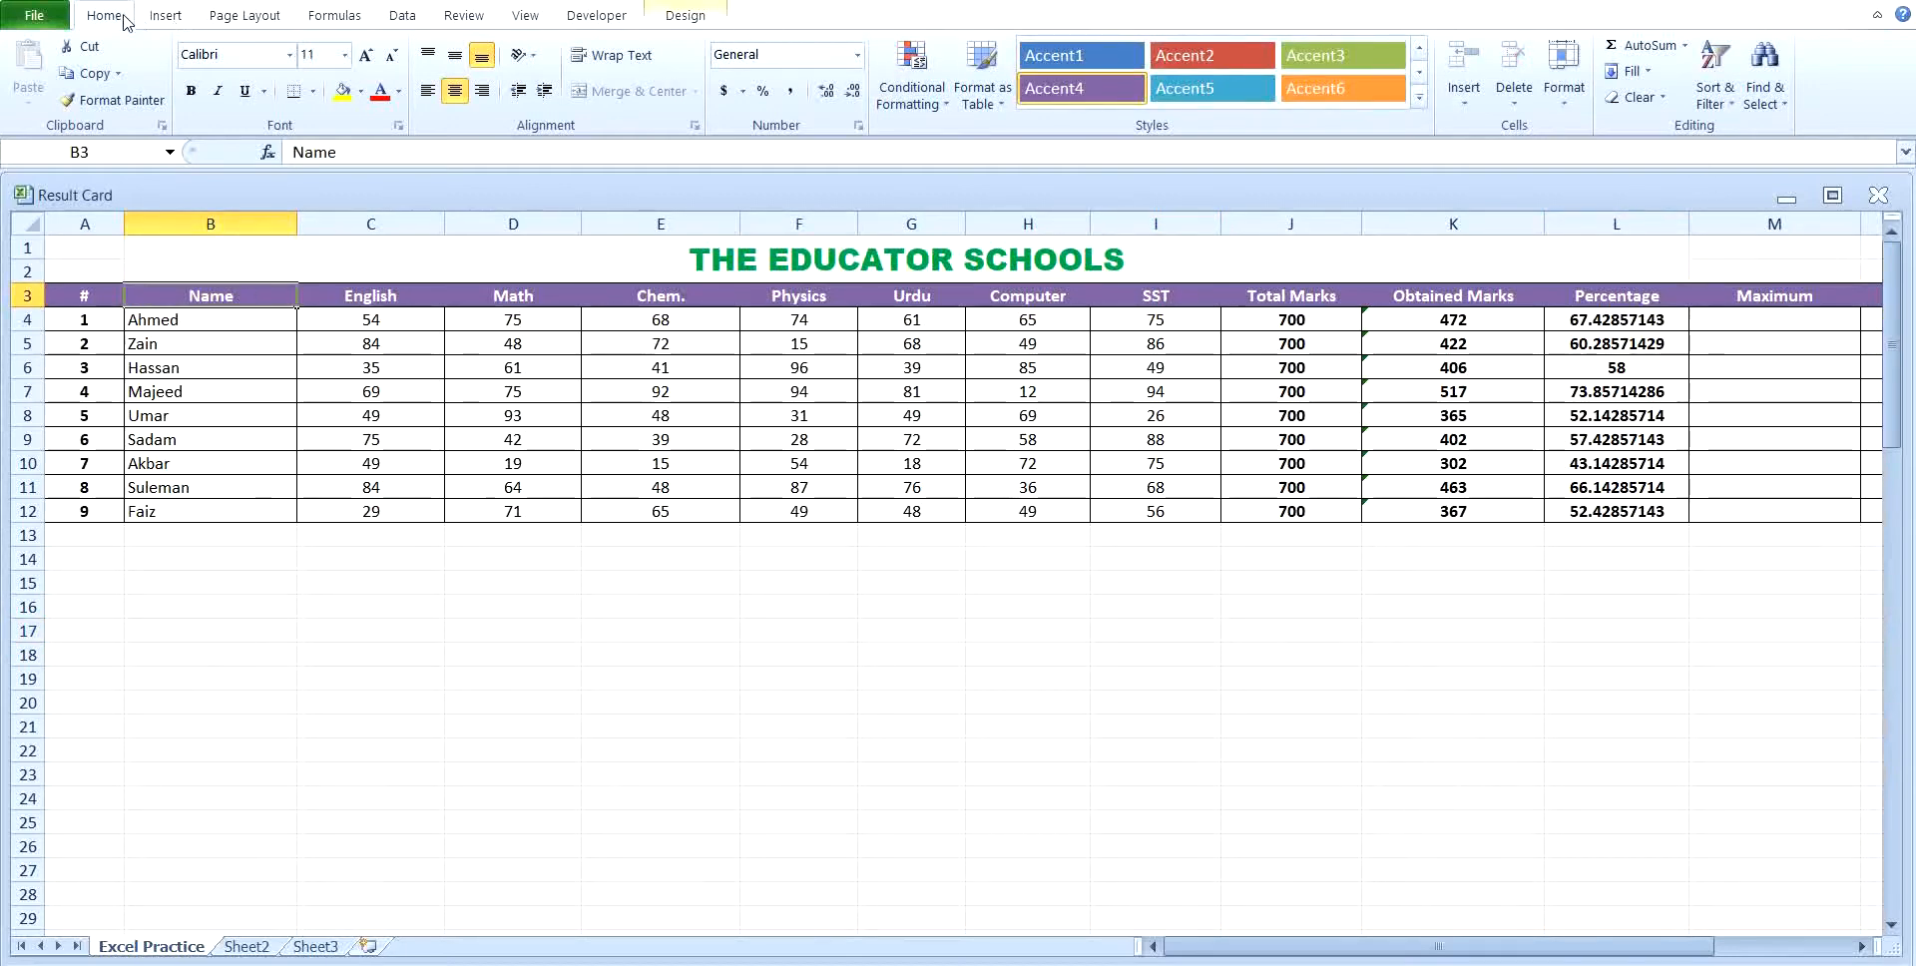
left_click(1730, 113)
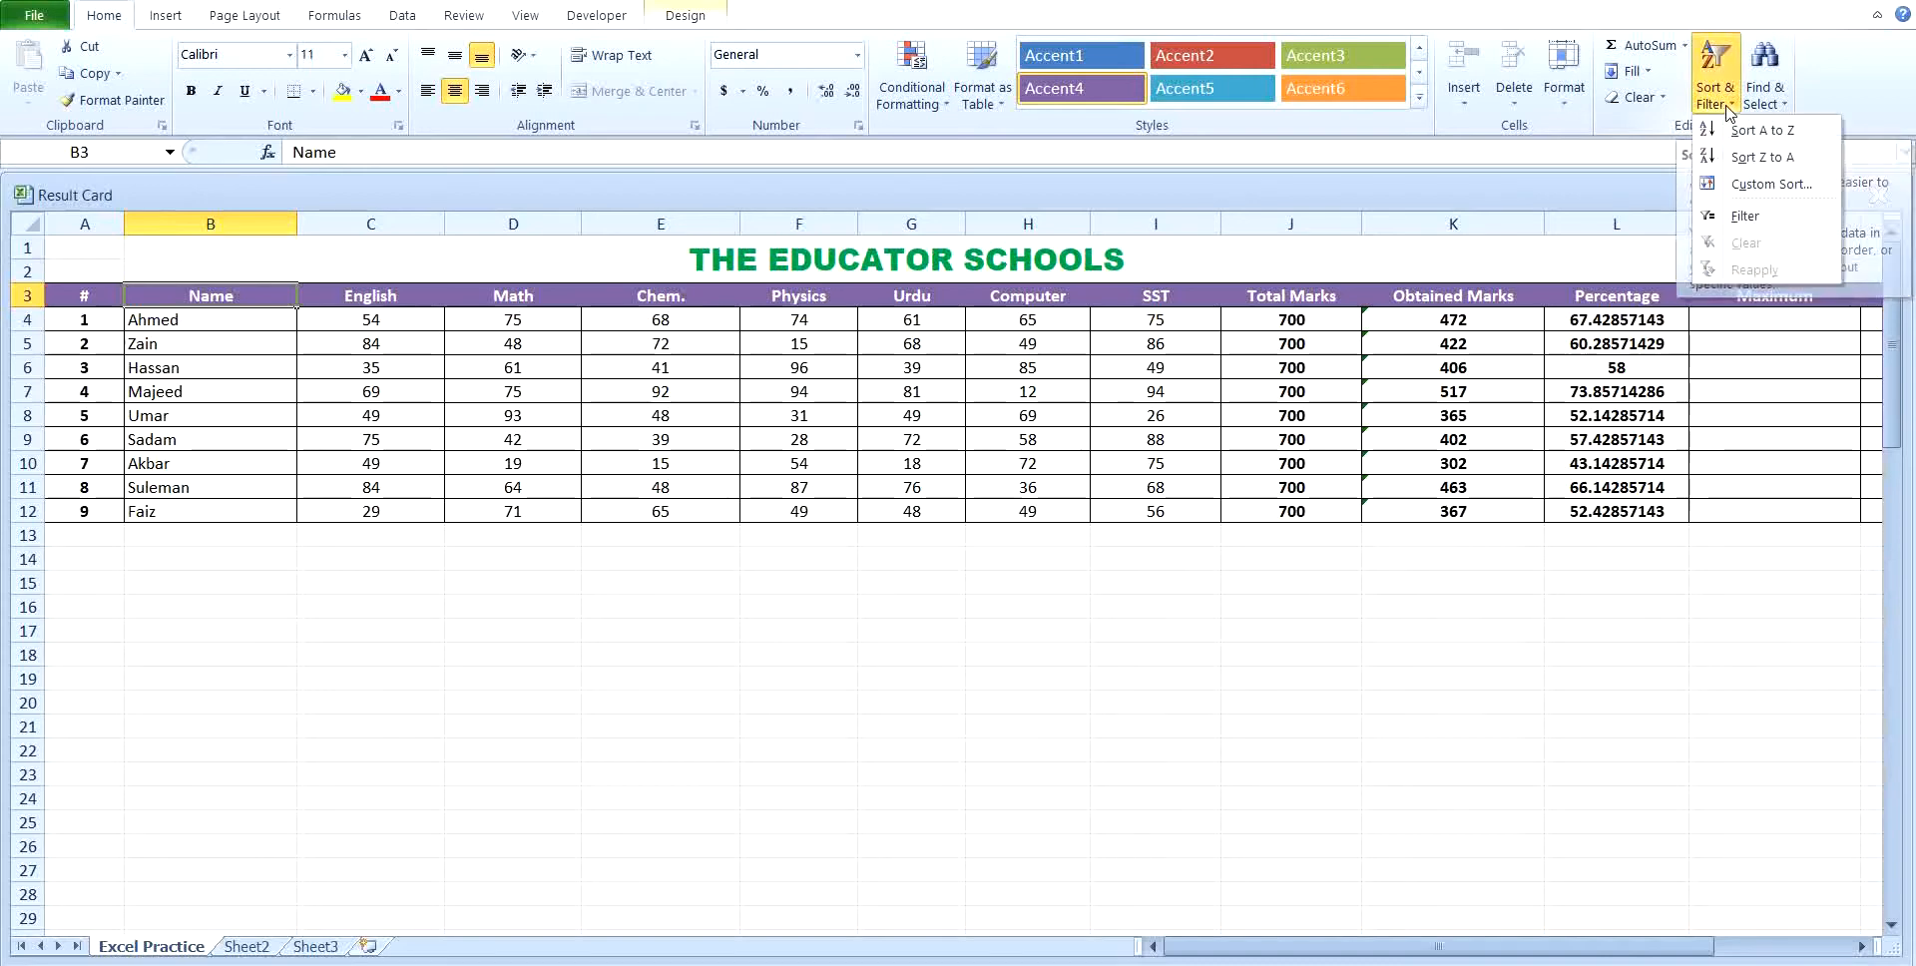
left_click(1757, 222)
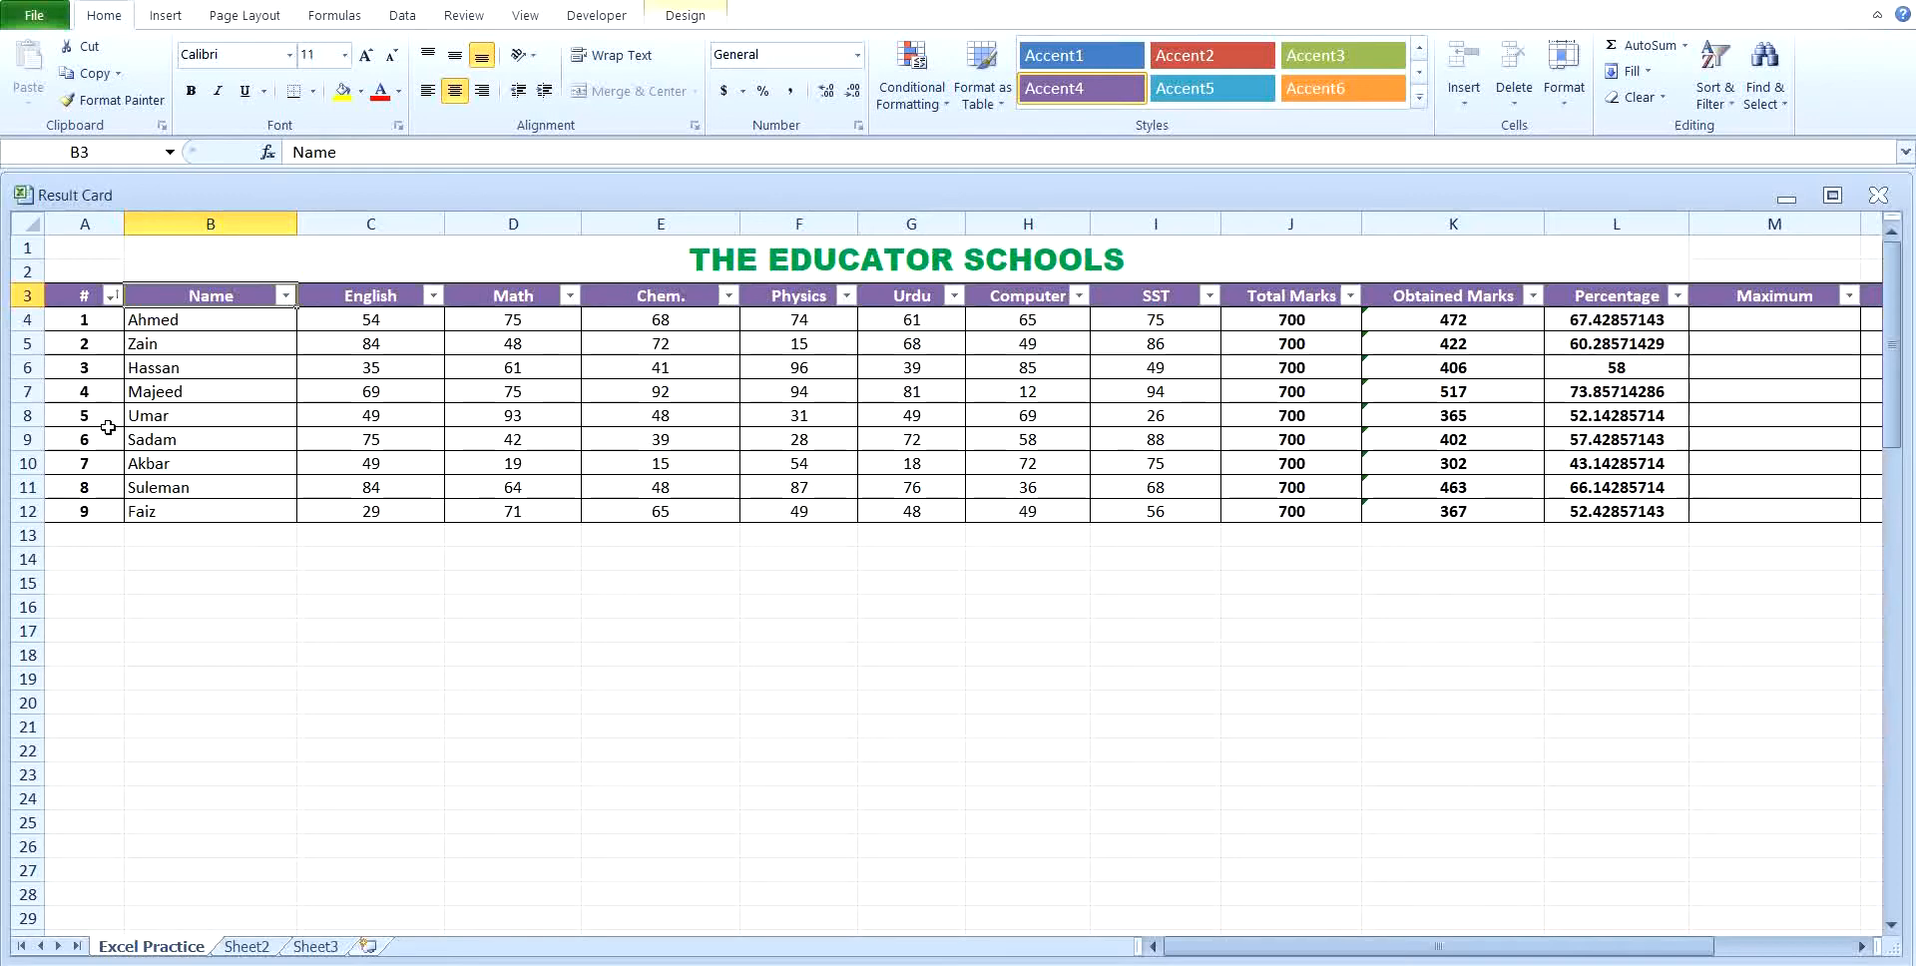
- Sort the results table by the # column from largest to smallest and undo the sort
left_click(113, 295)
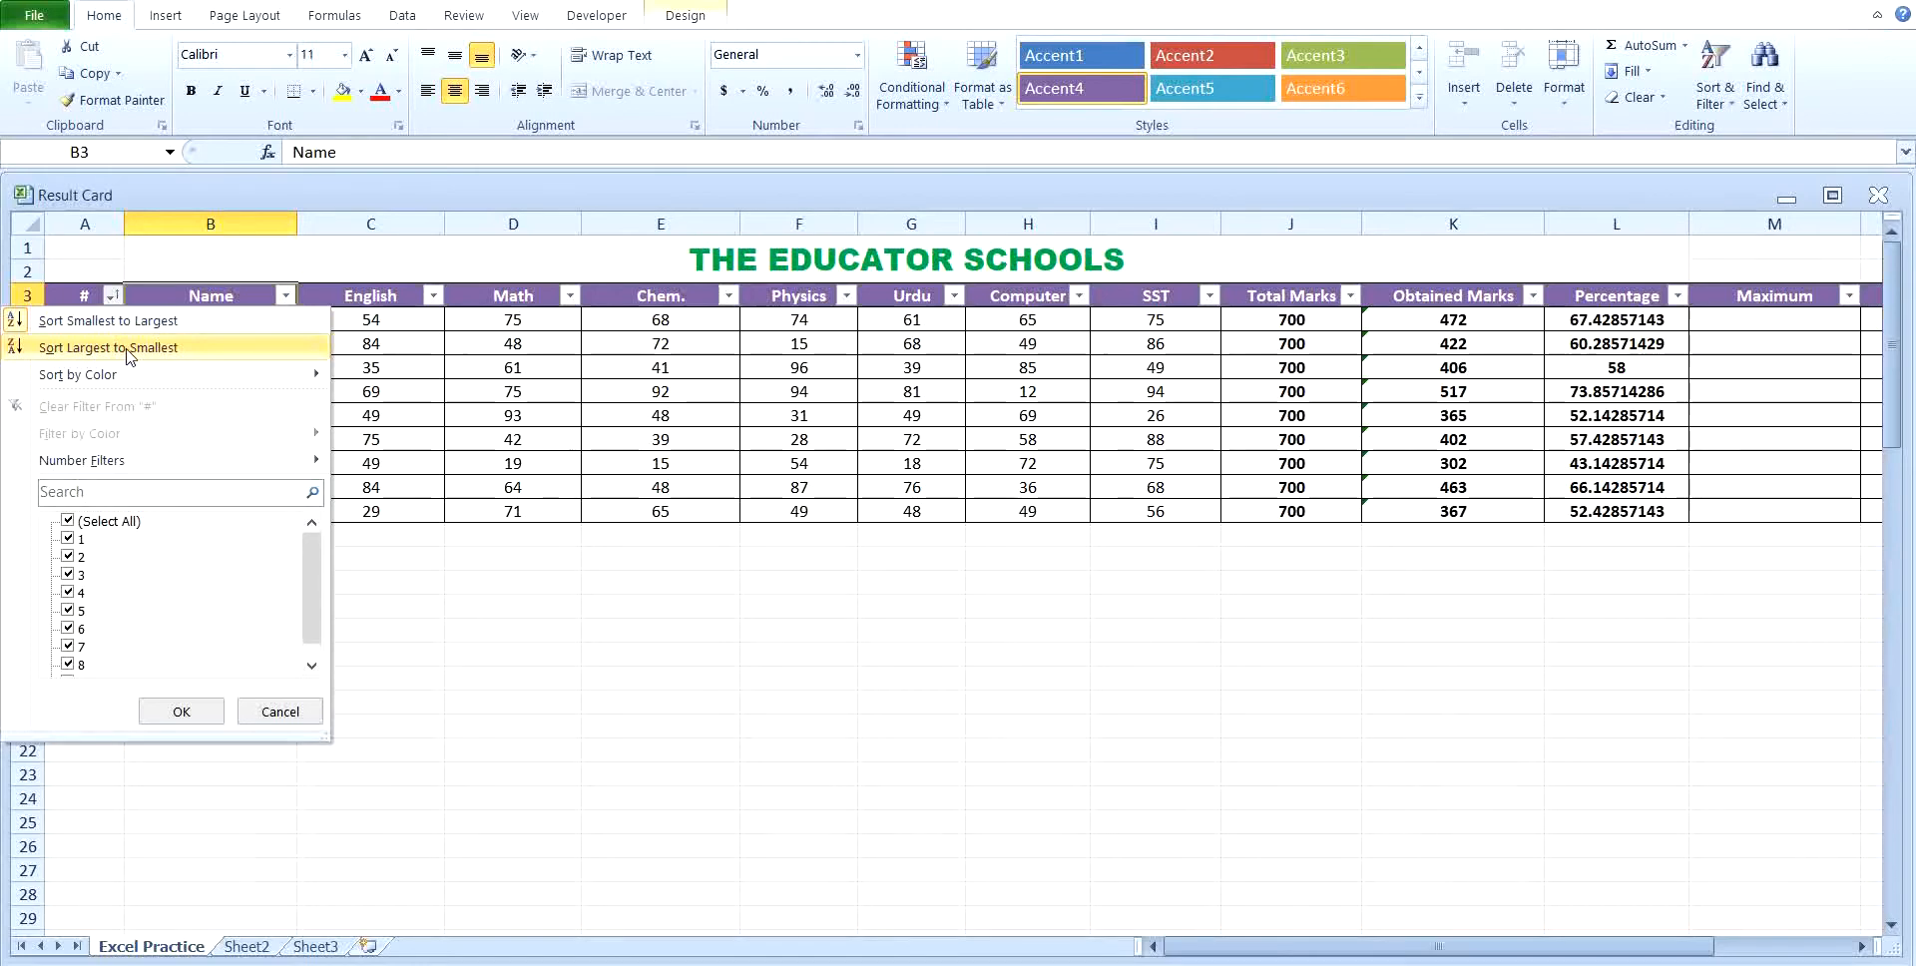
left_click(130, 350)
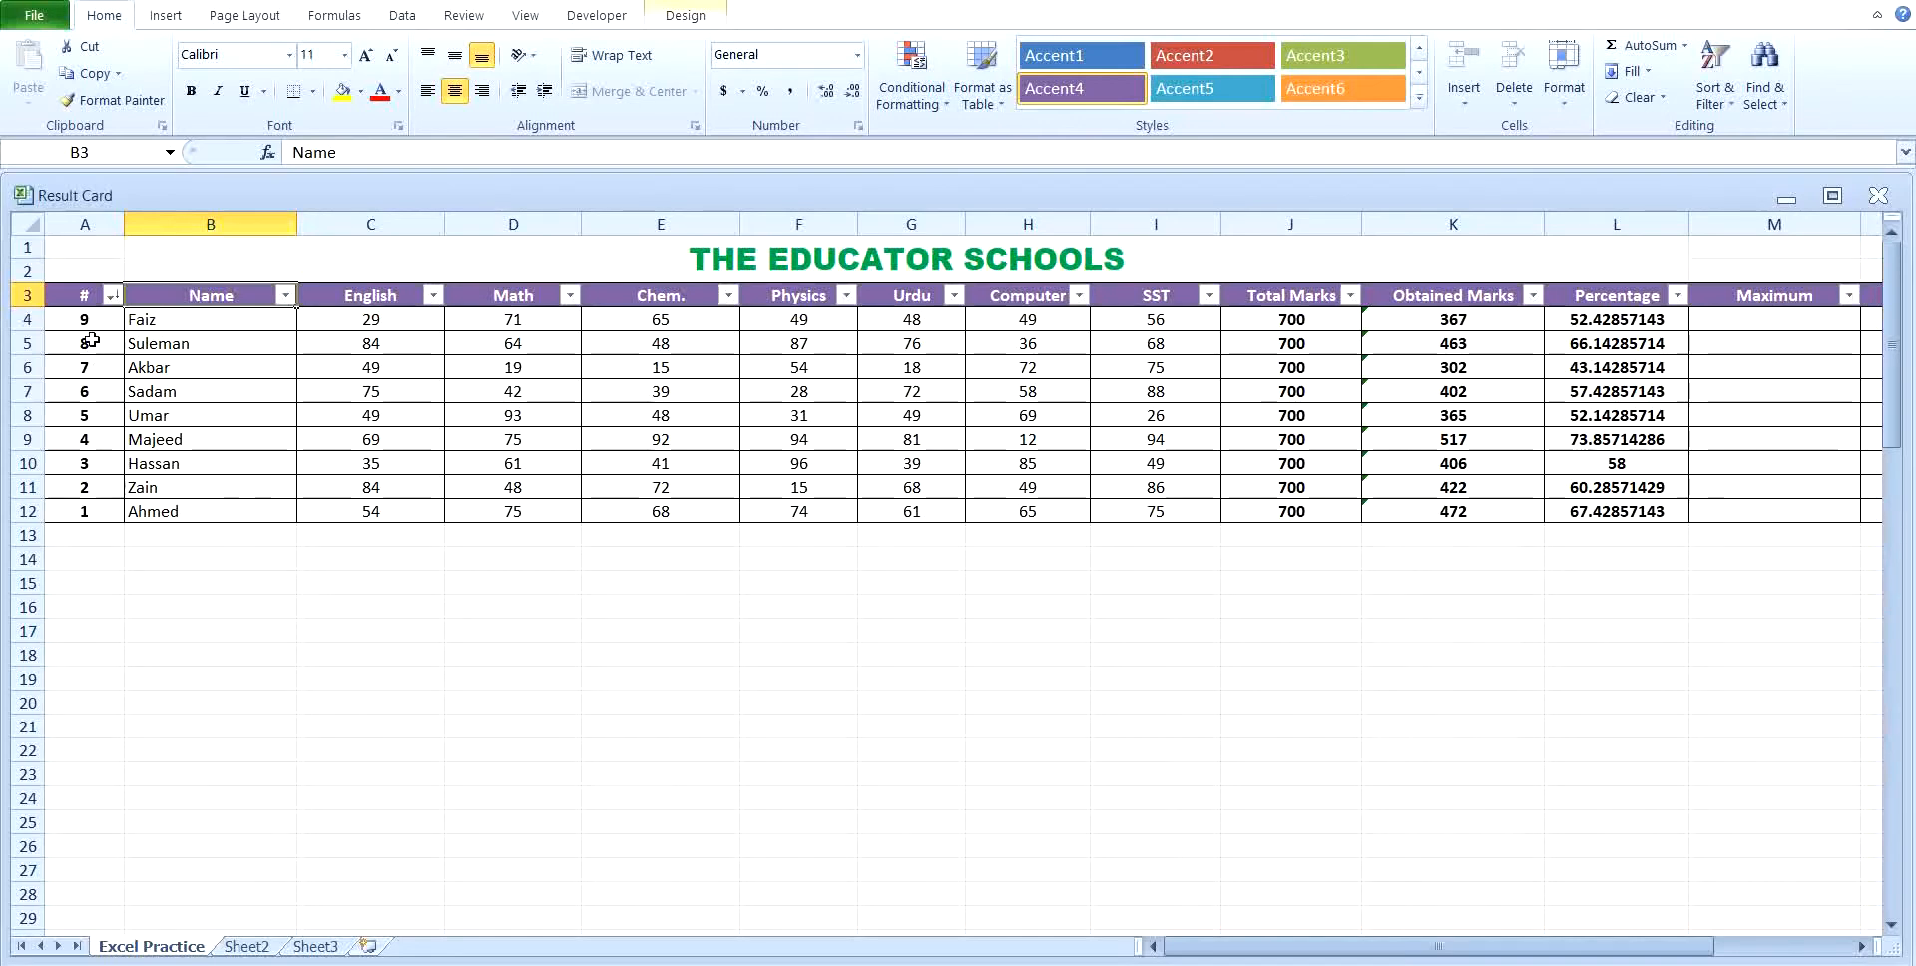
key("ctrl+z")
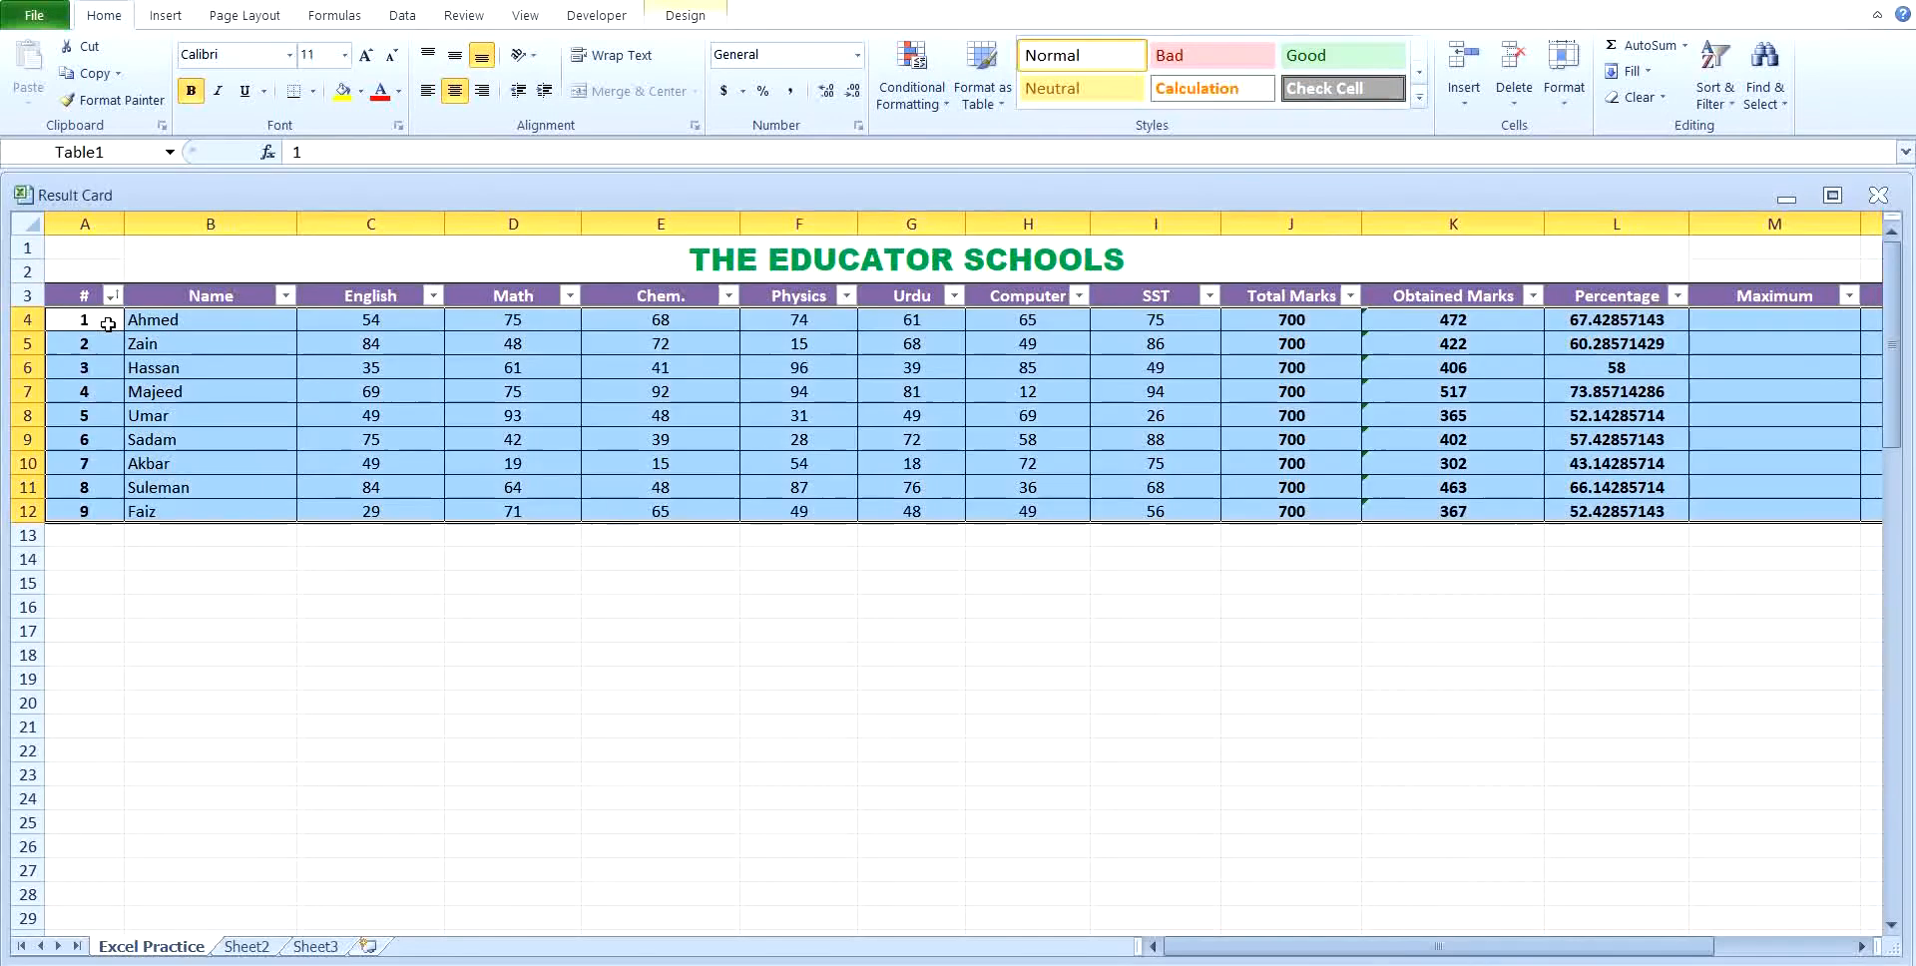
left_click(224, 604)
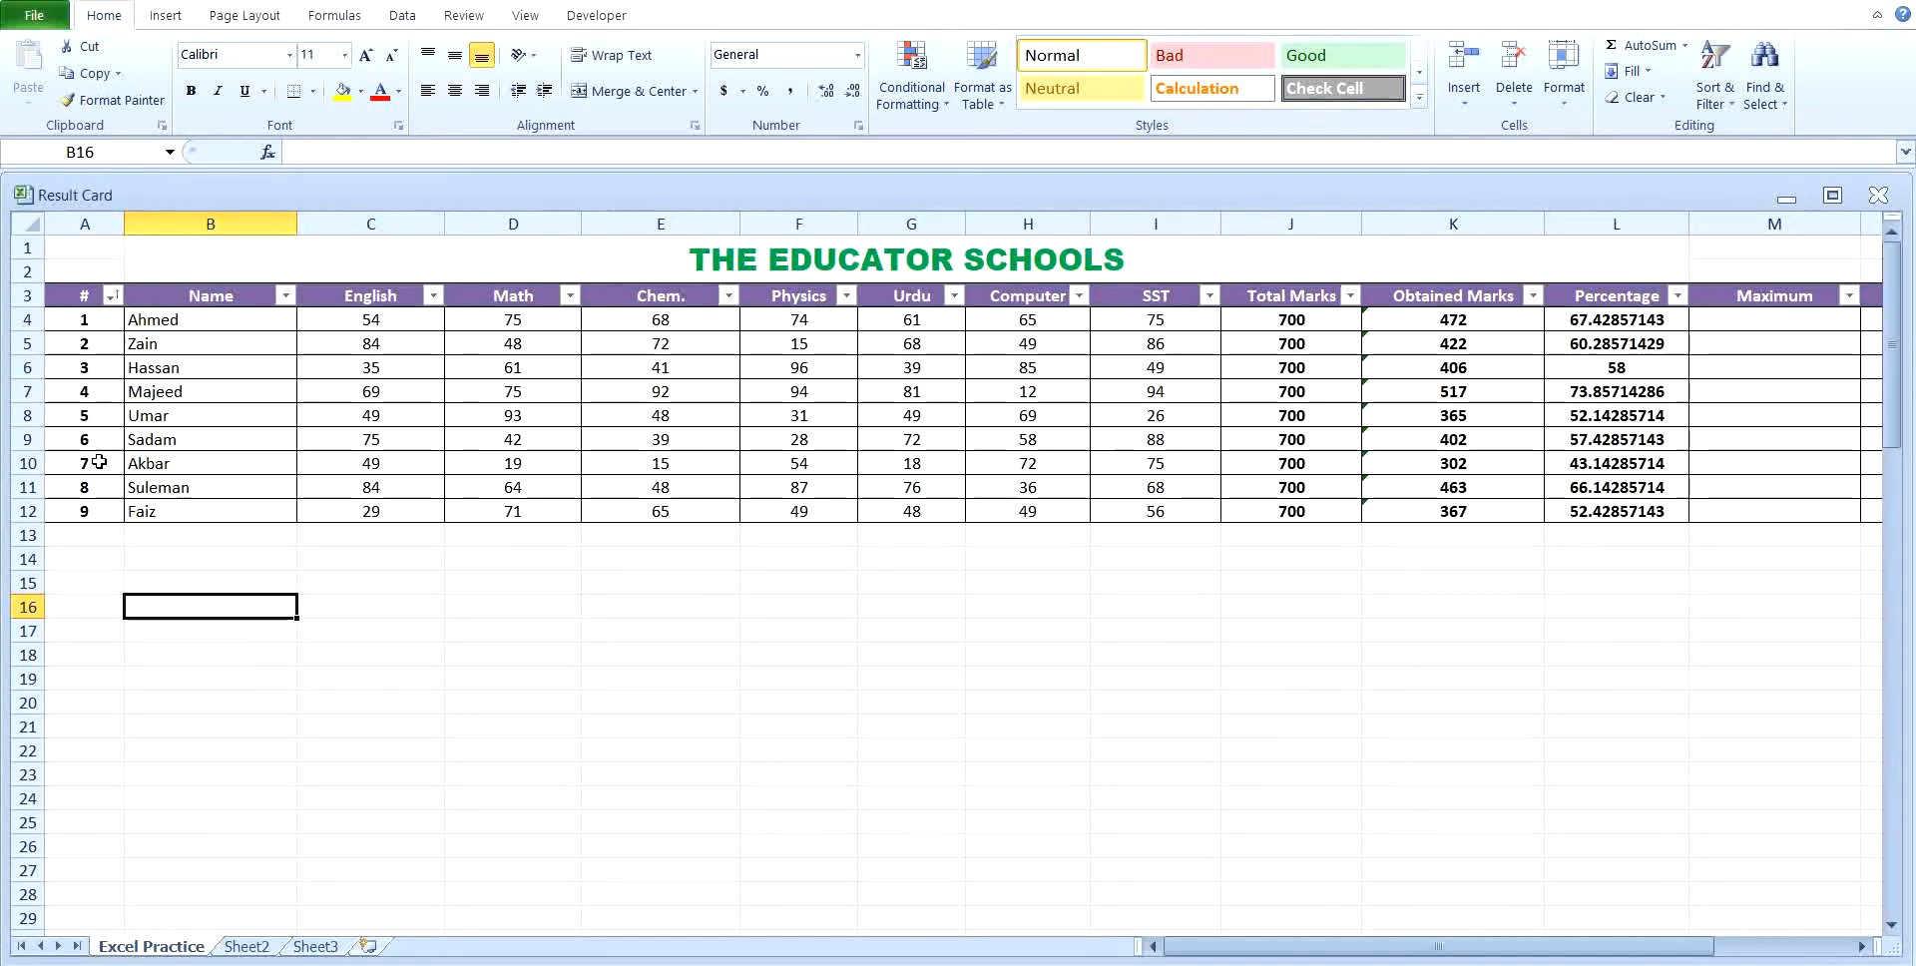
- Filter the # column for values greater than or equal to 3 and less than or equal to 7, and undo the filter
left_click(111, 296)
mouse_move(307, 461)
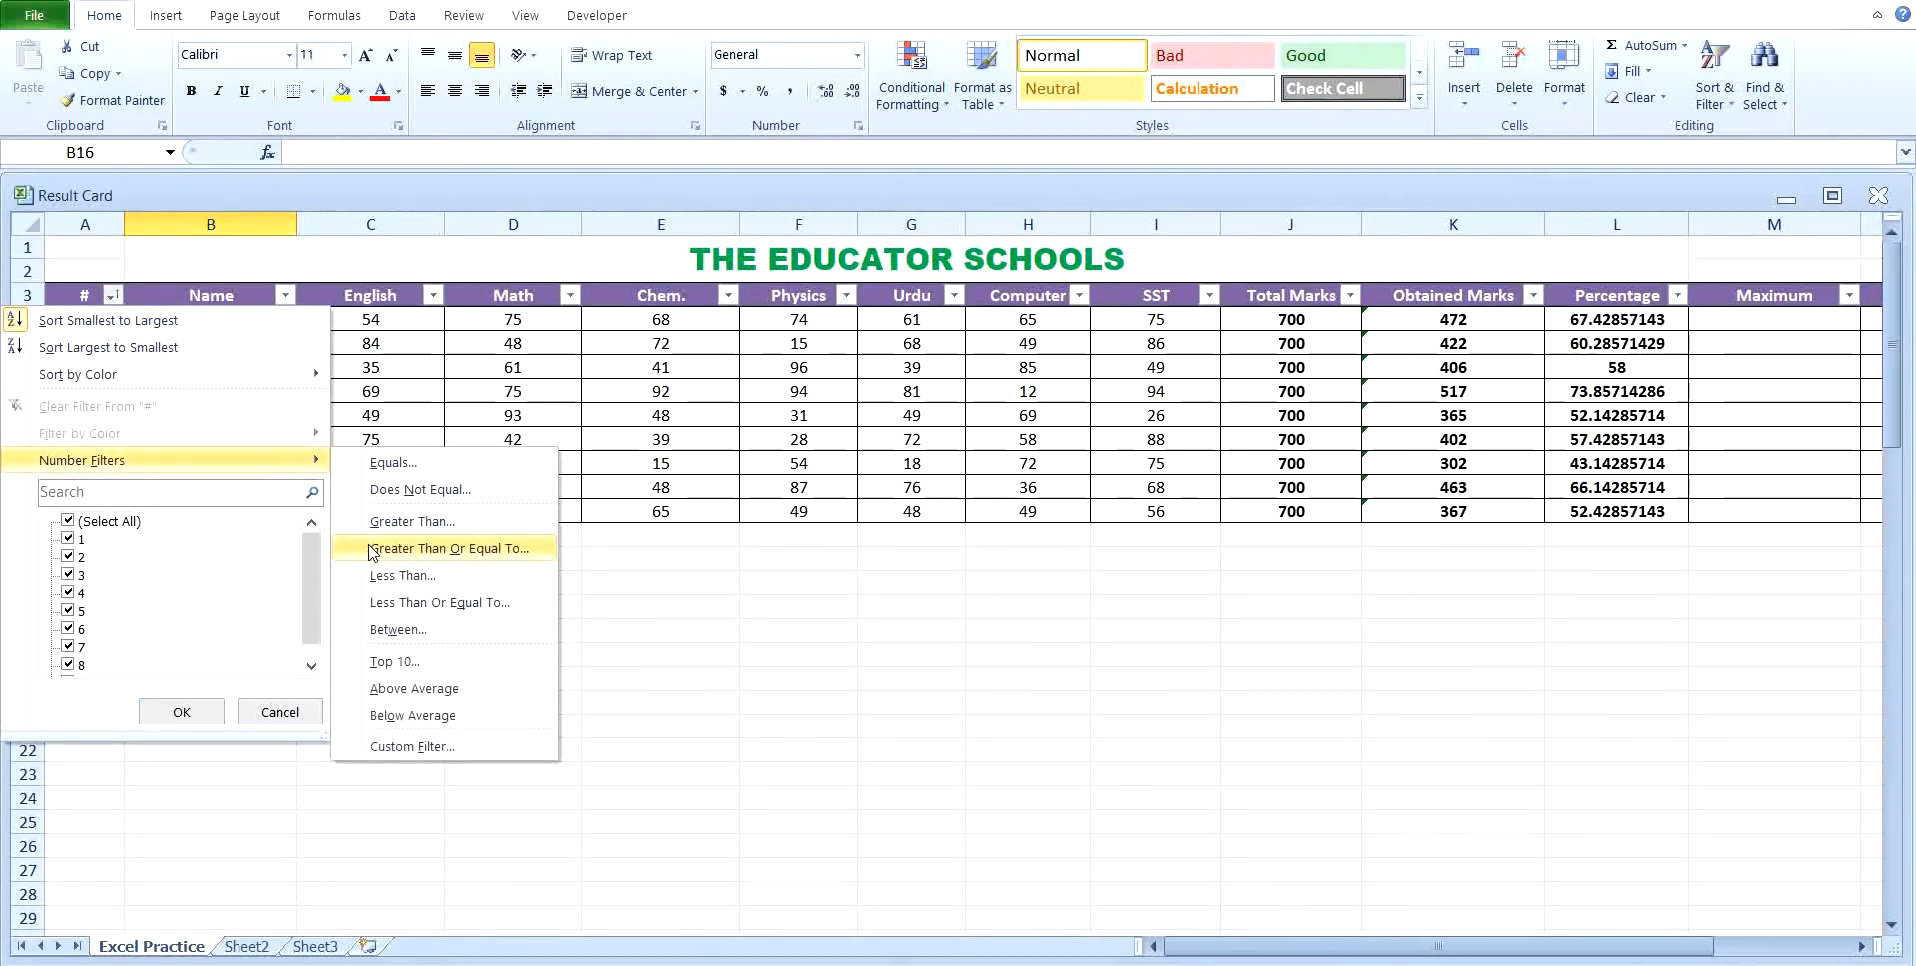
left_click(449, 548)
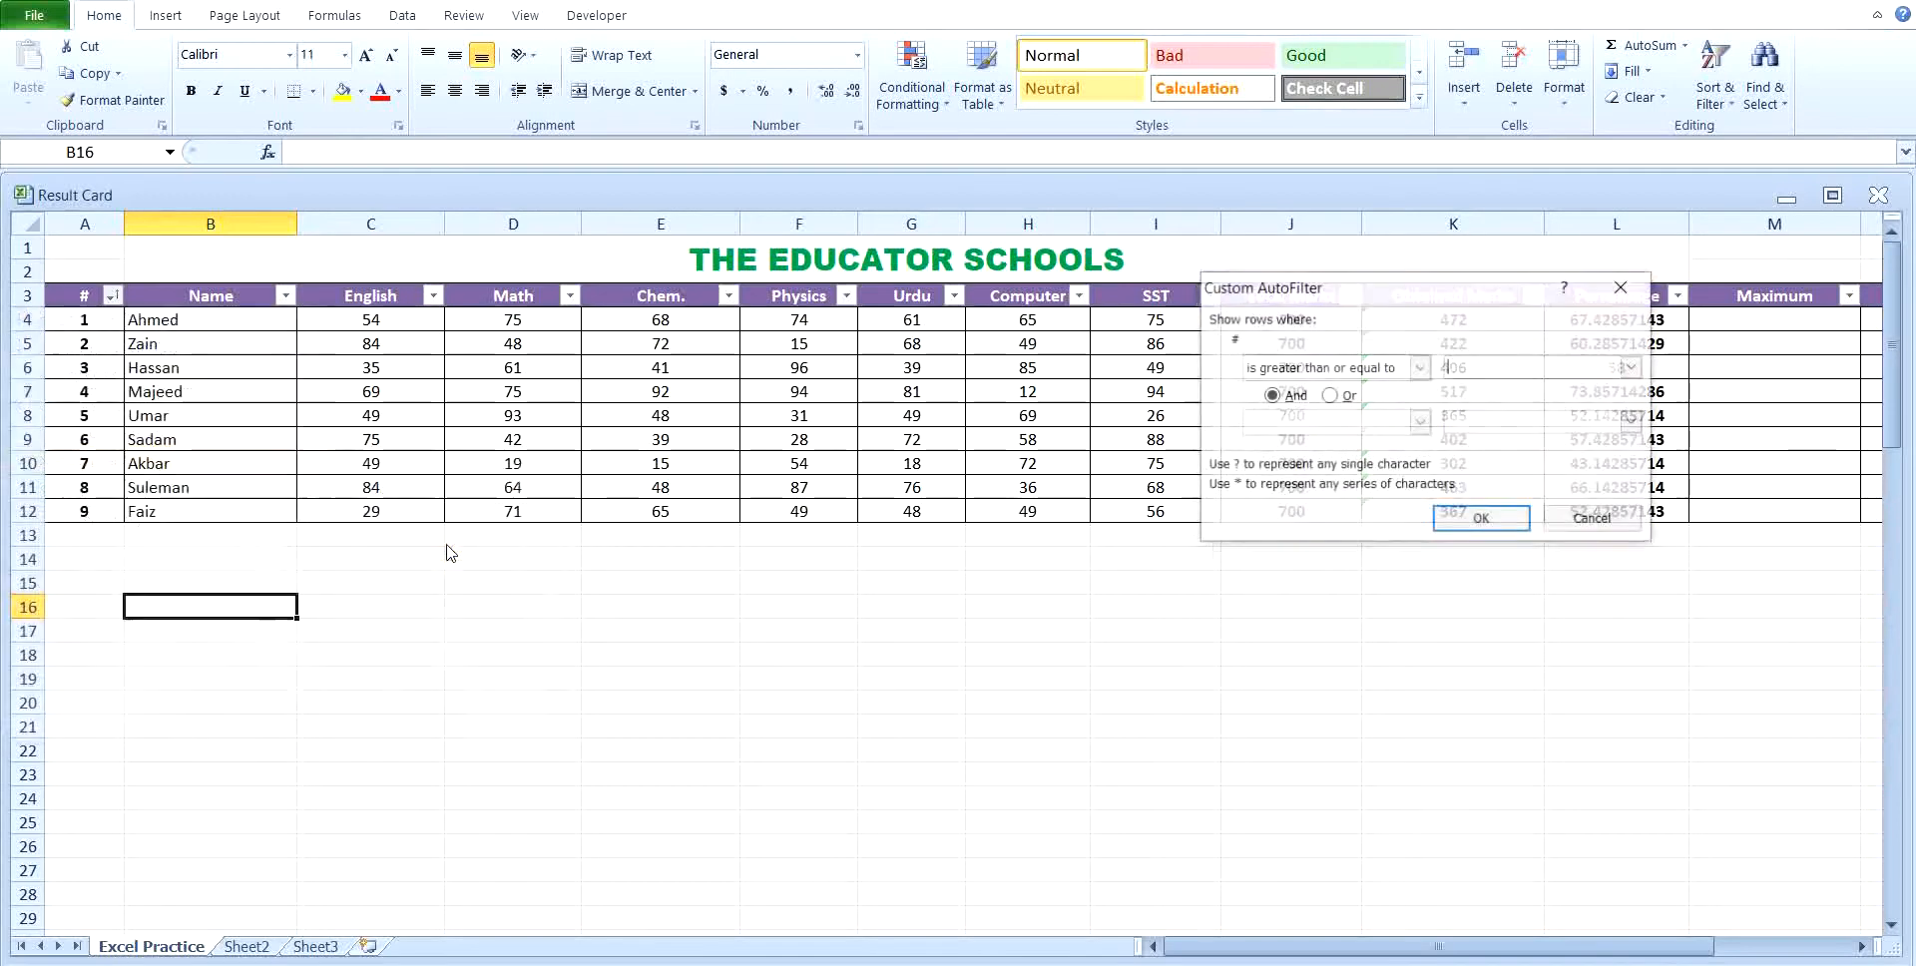
left_click_drag(1417, 299, 618, 267)
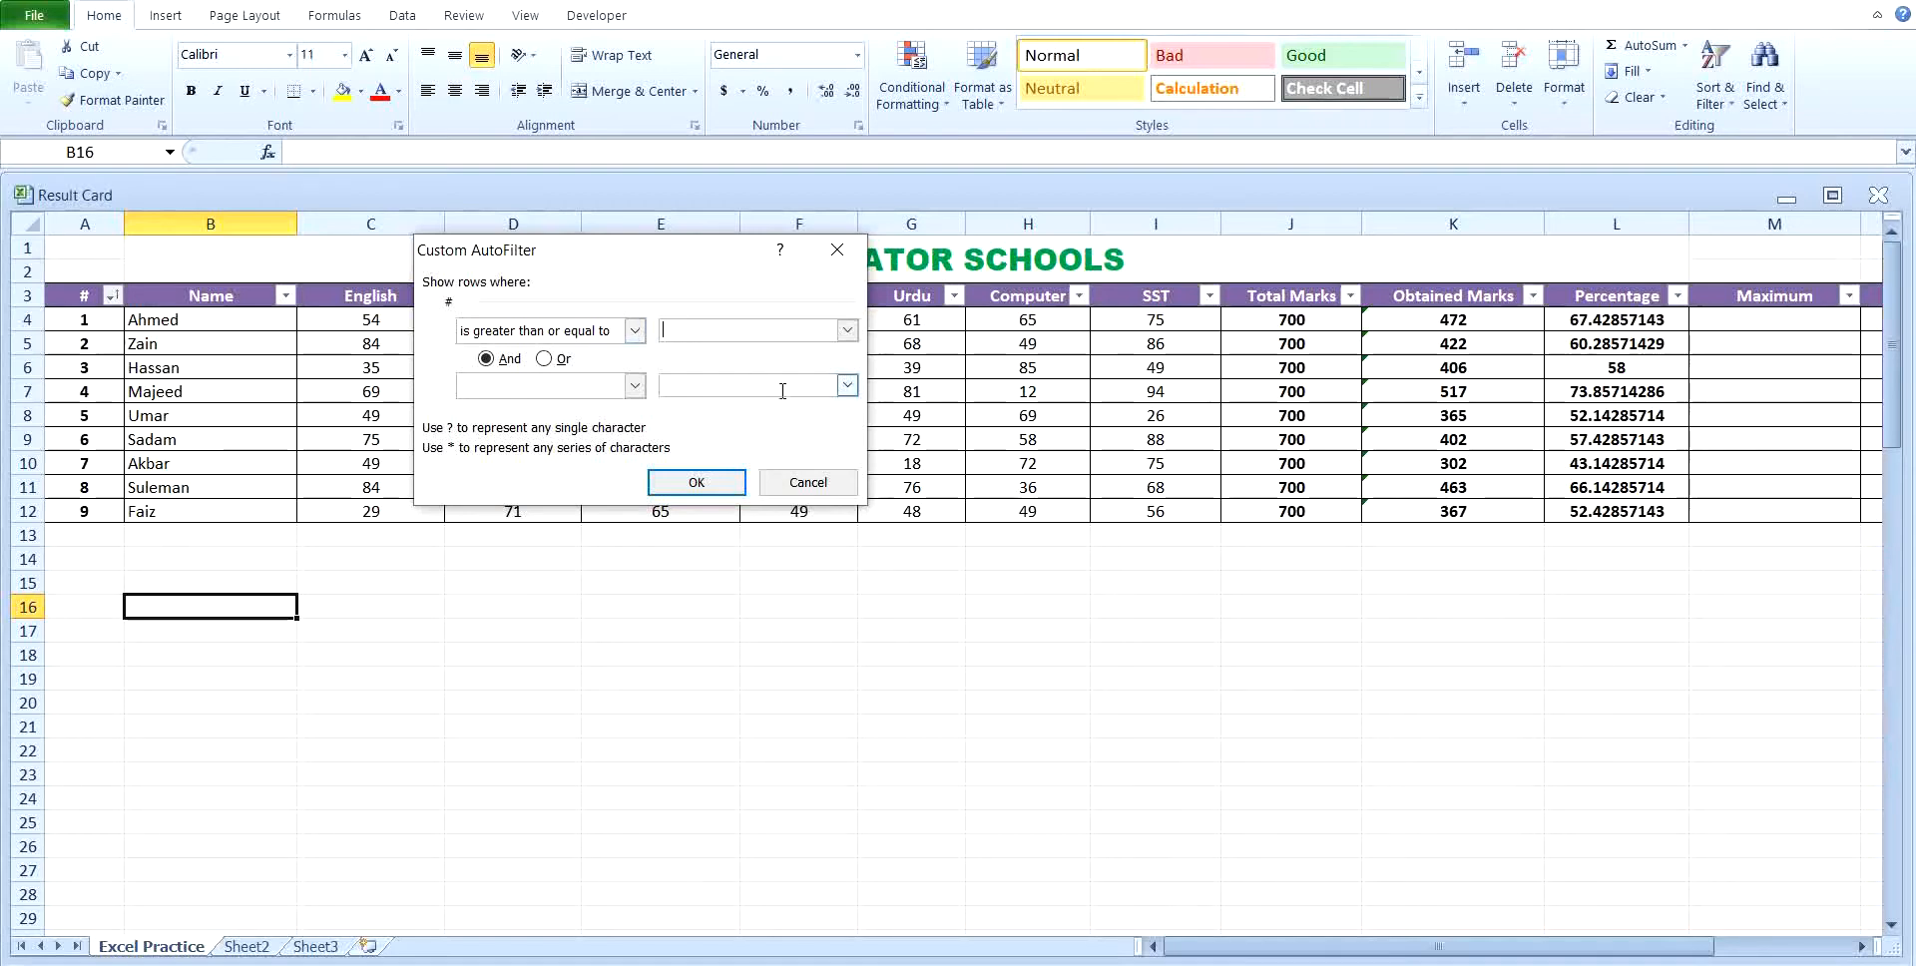
type("3")
type("7")
left_click(634, 385)
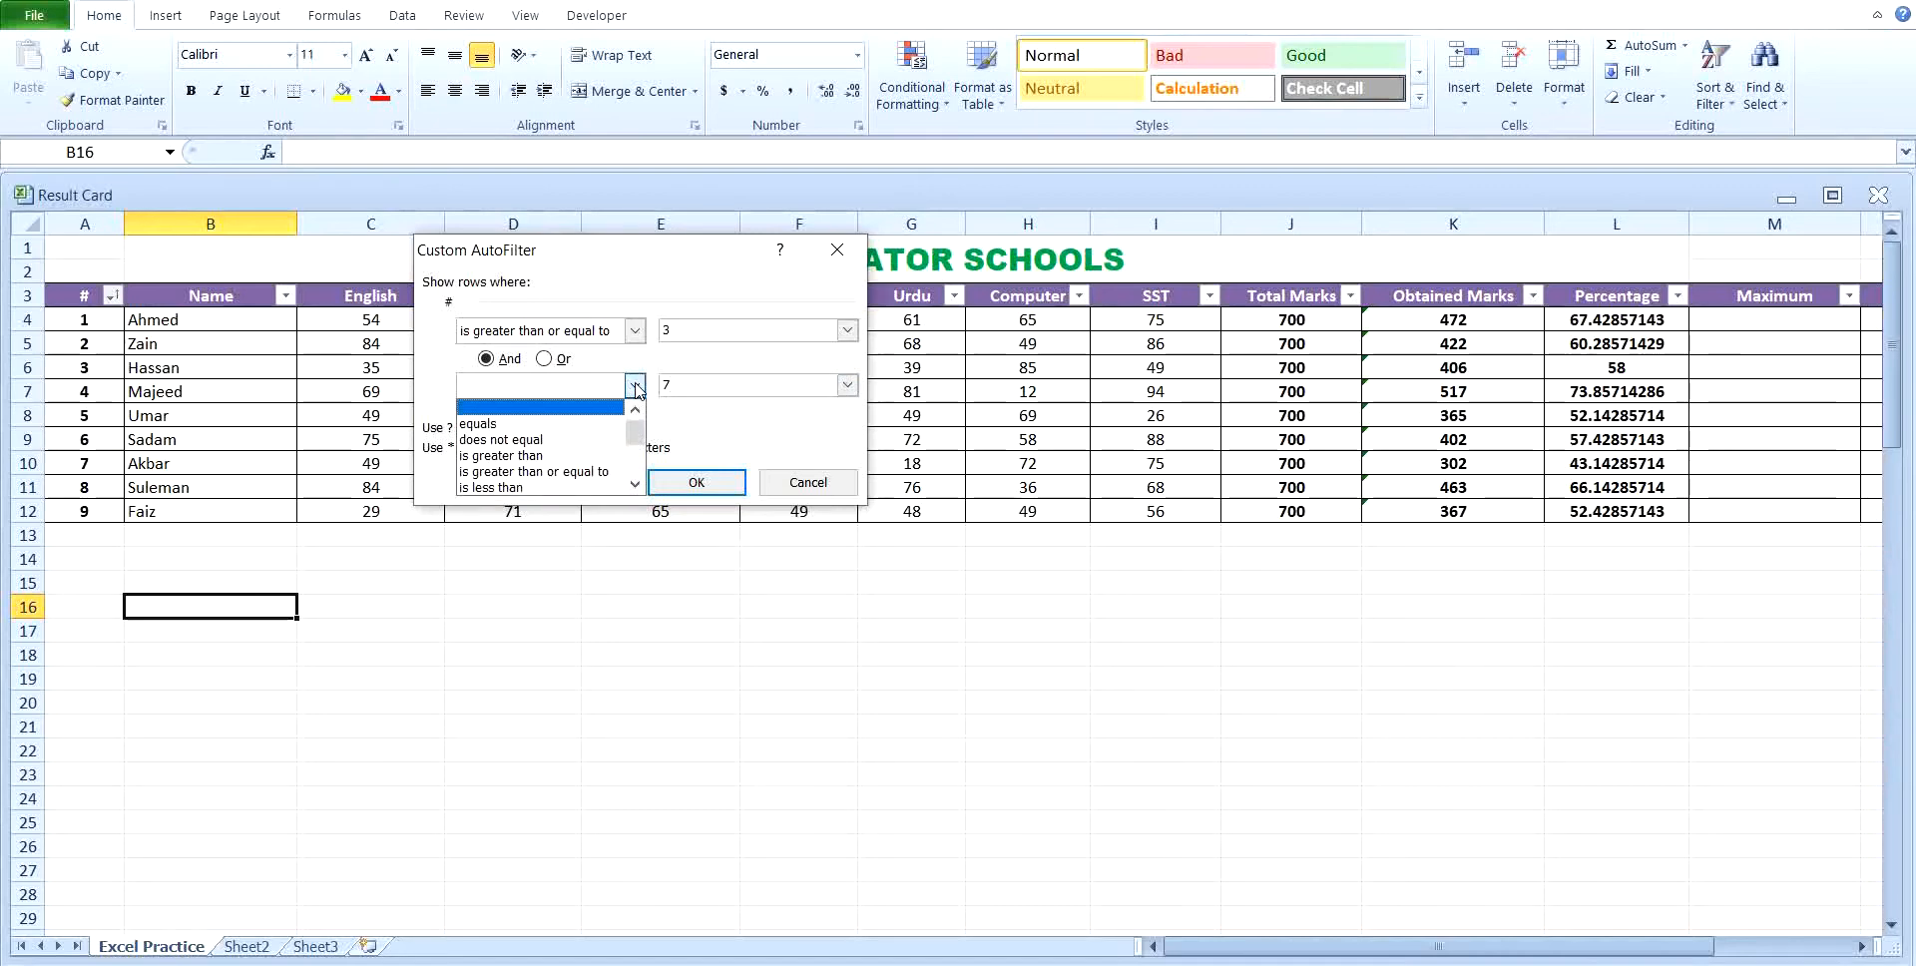
left_click(636, 486)
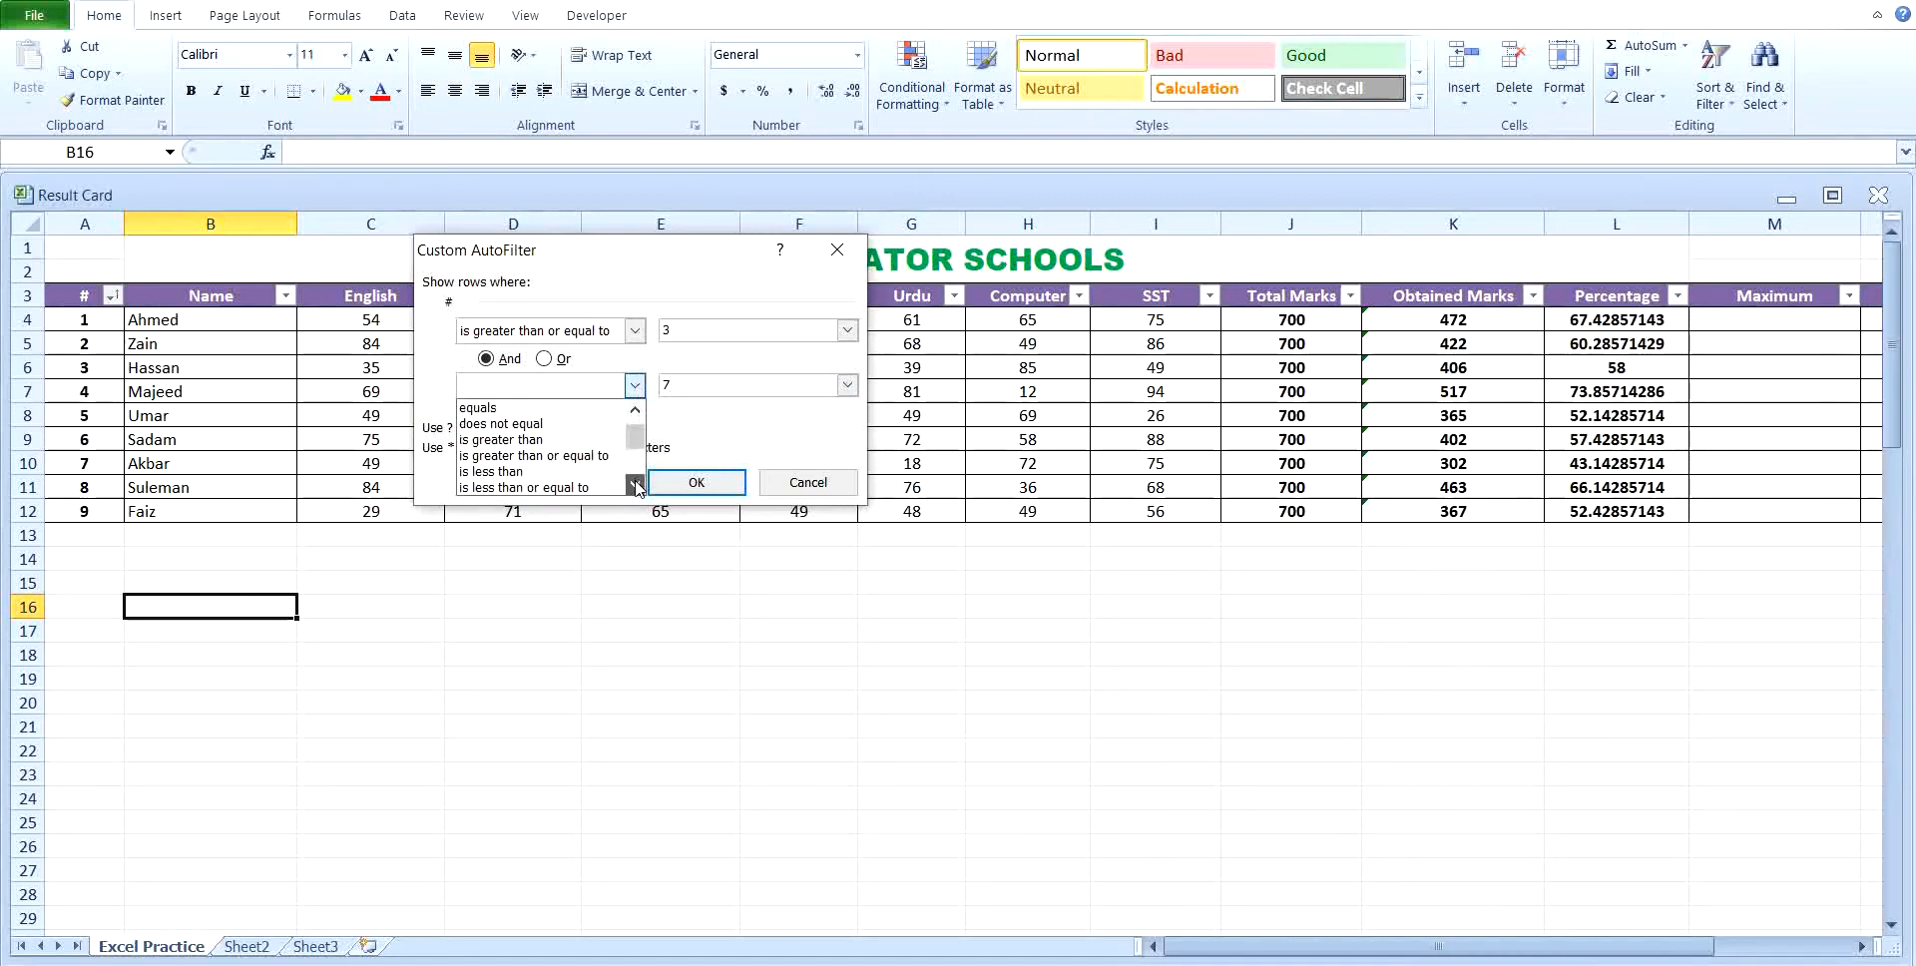
left_click(537, 487)
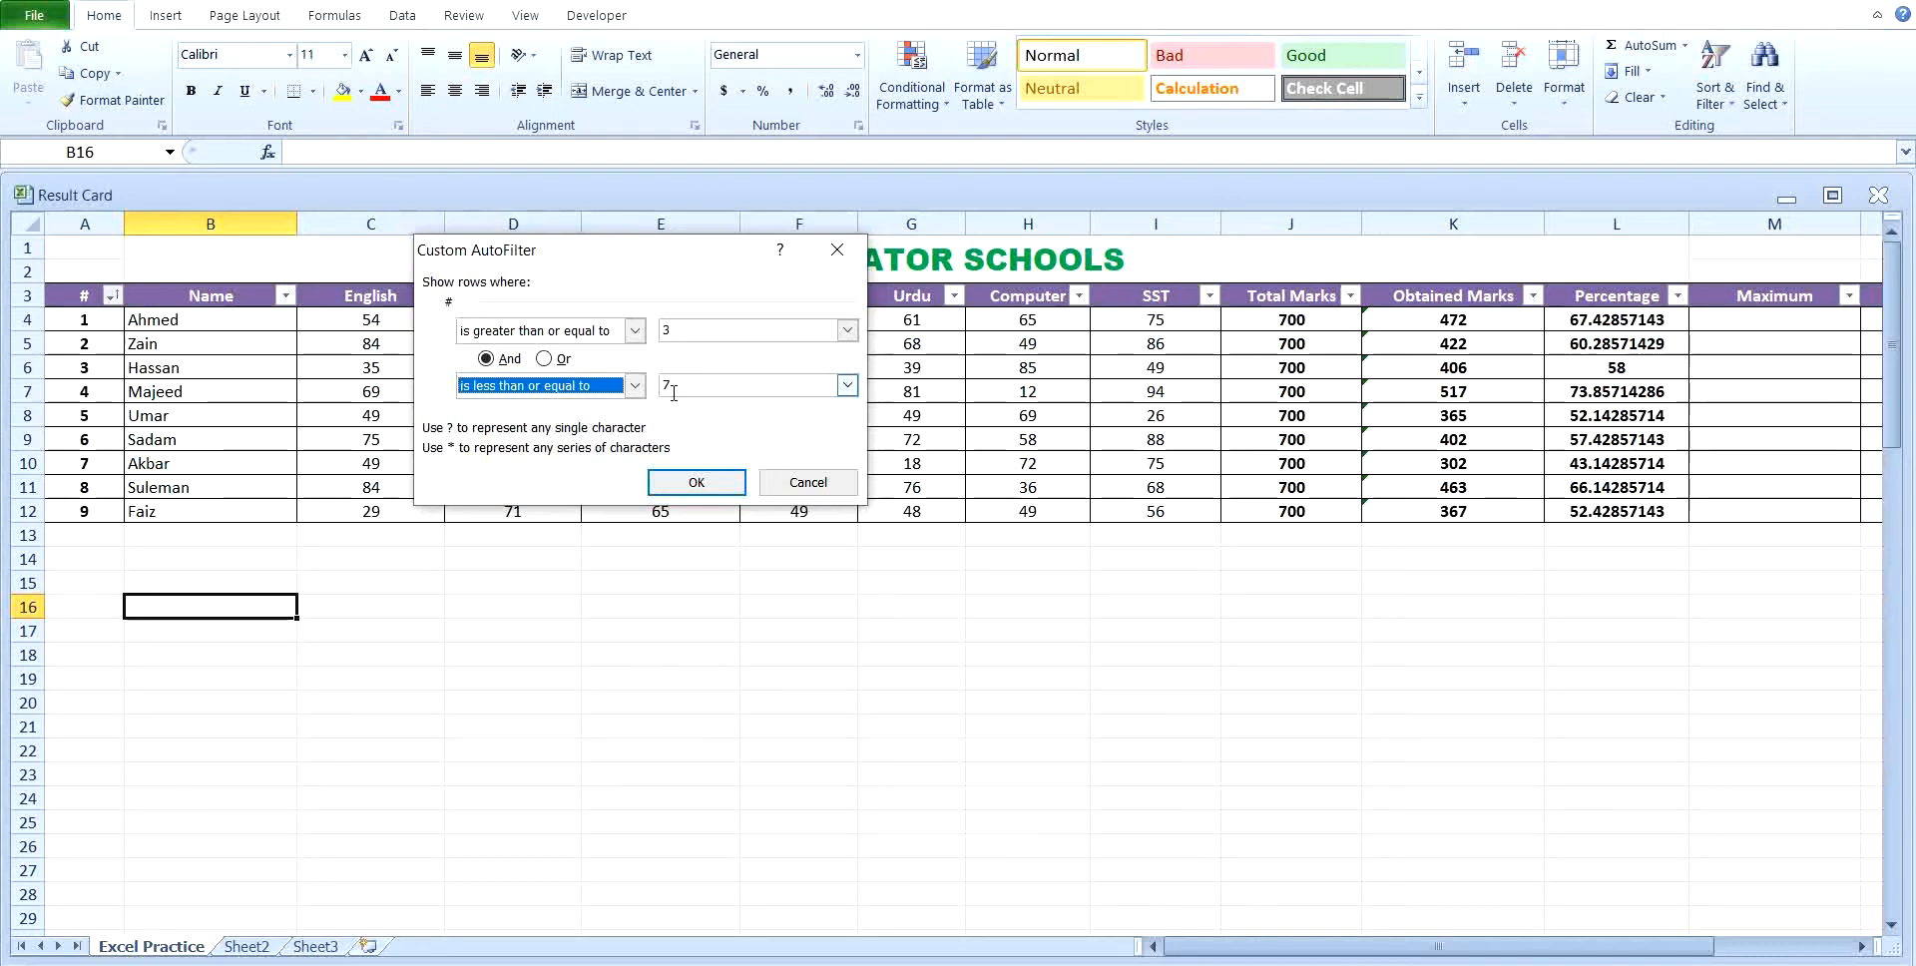
left_click(692, 485)
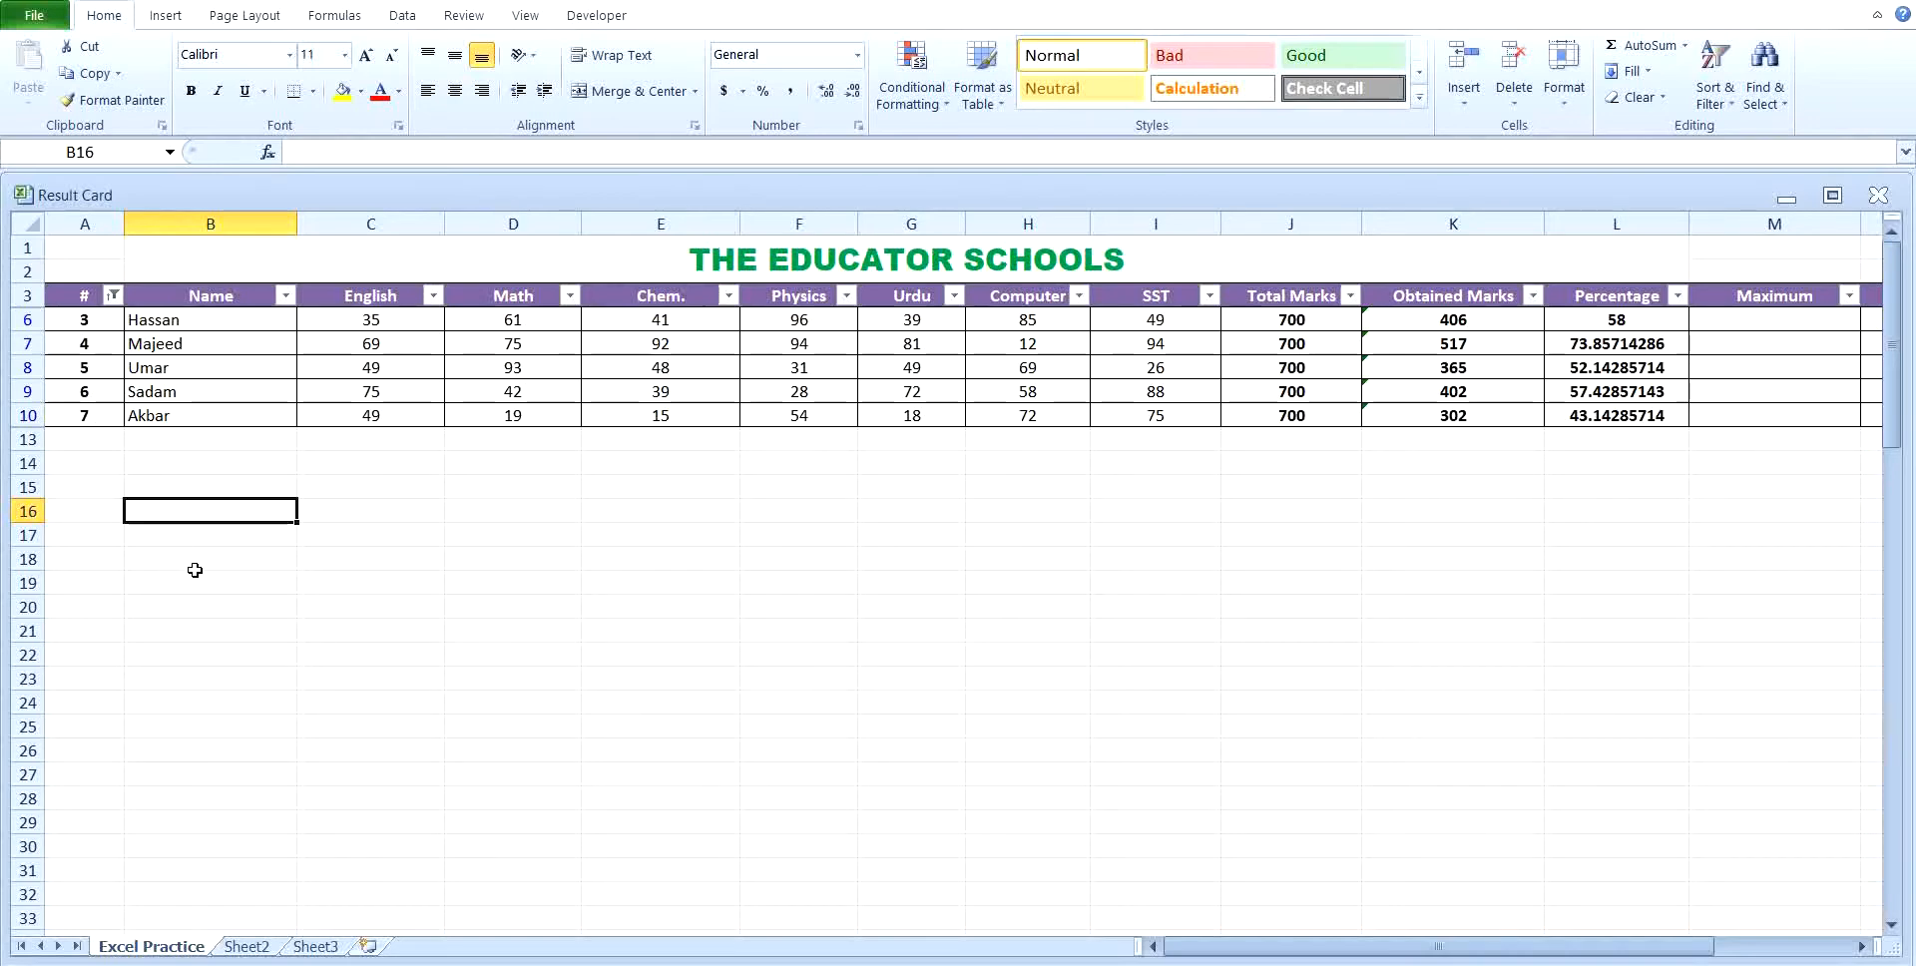
key("ctrl+z")
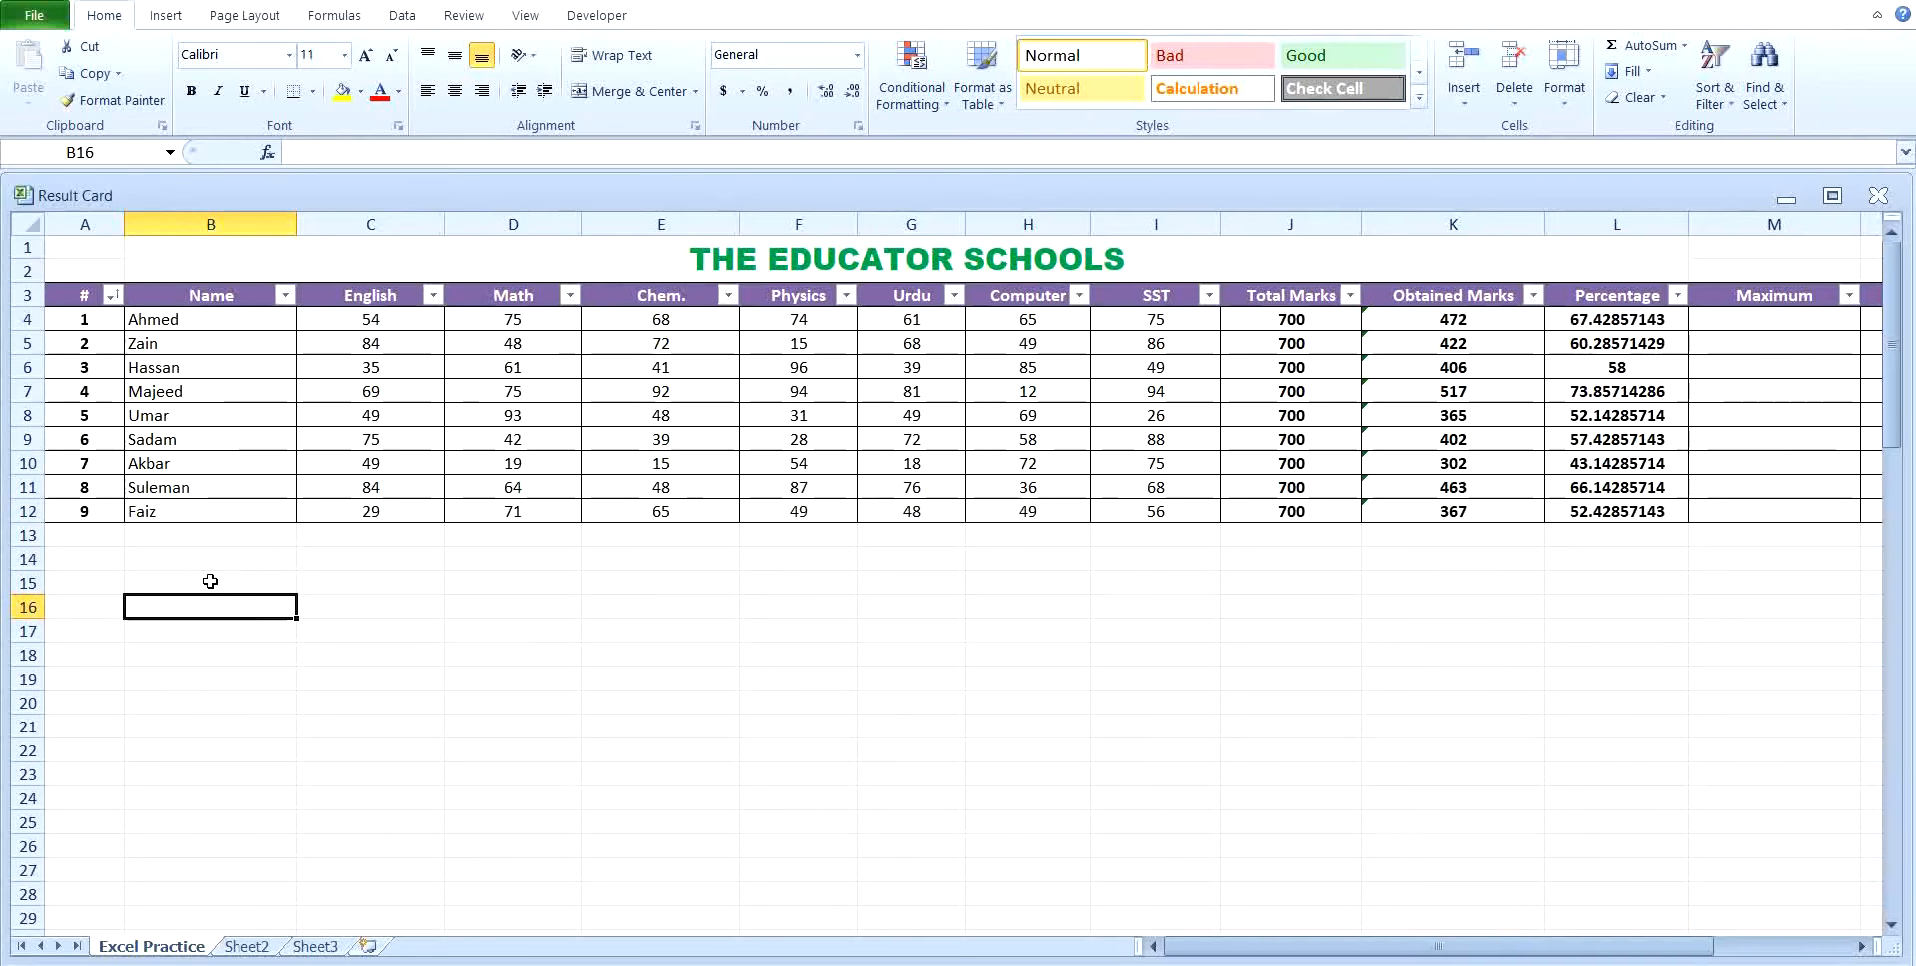
- Filter the Name column to show only the student numbered 7
left_click(284, 296)
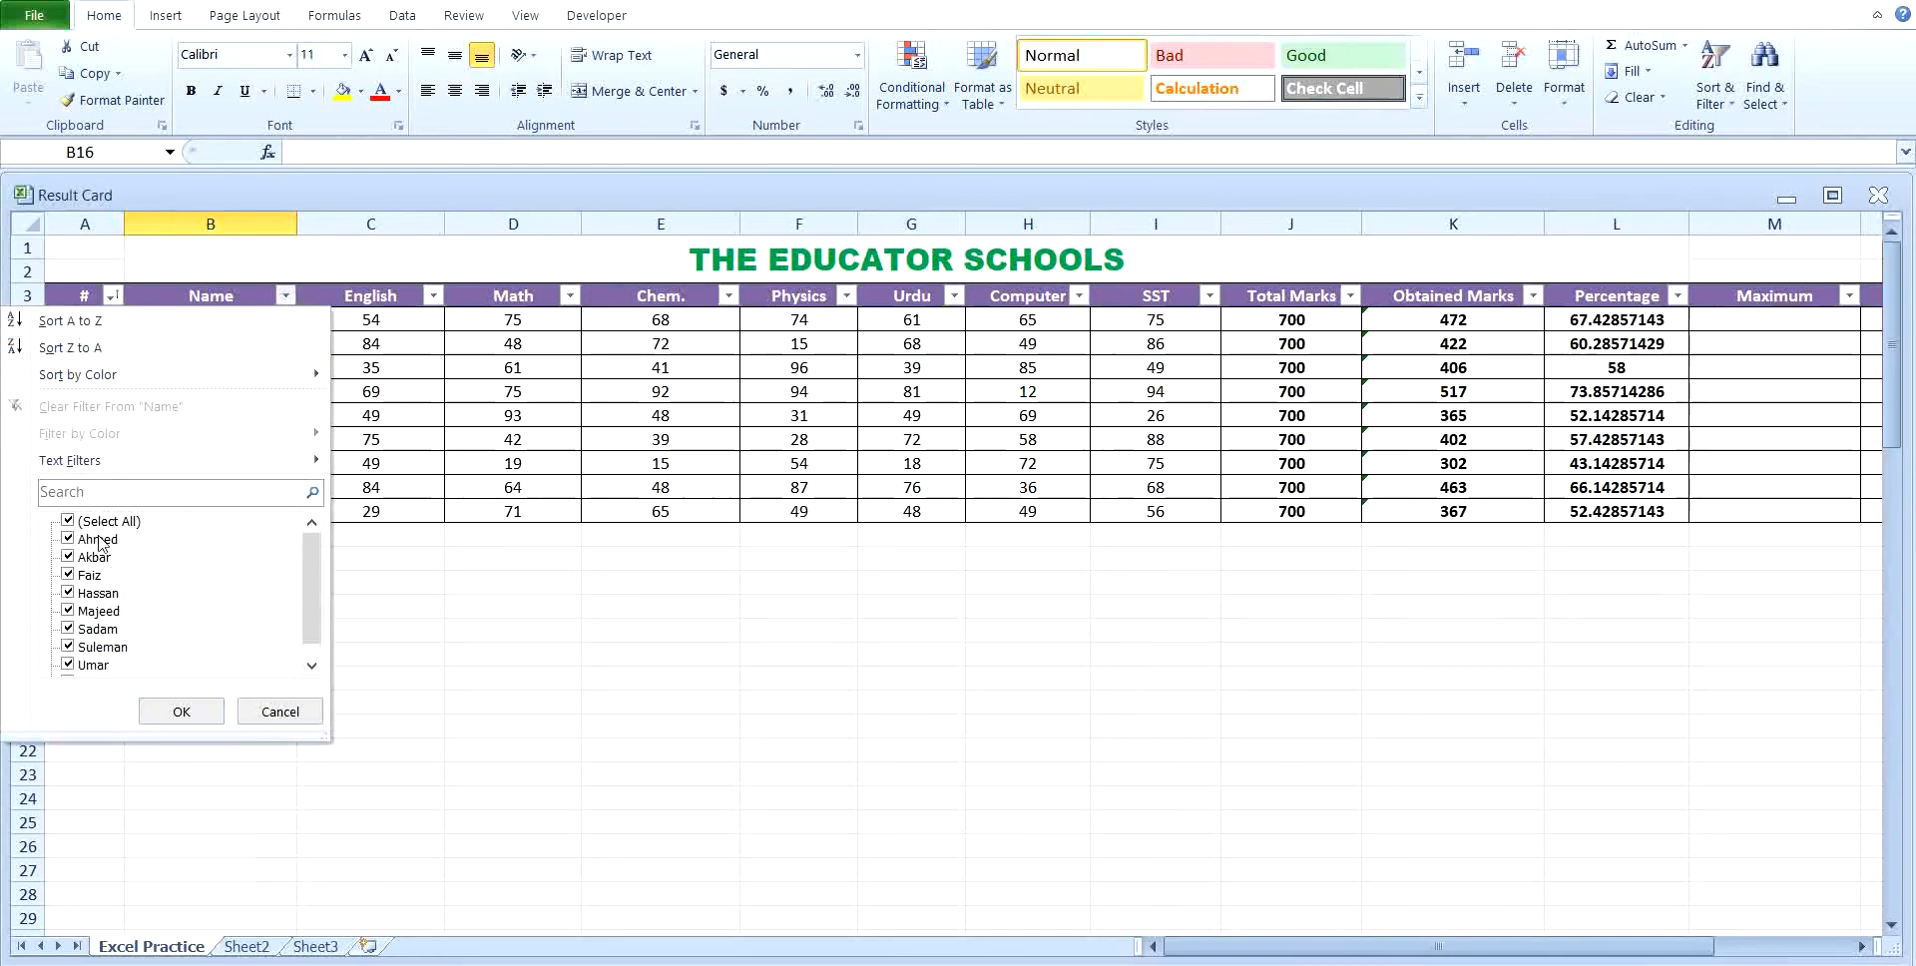
left_click_drag(312, 633, 314, 597)
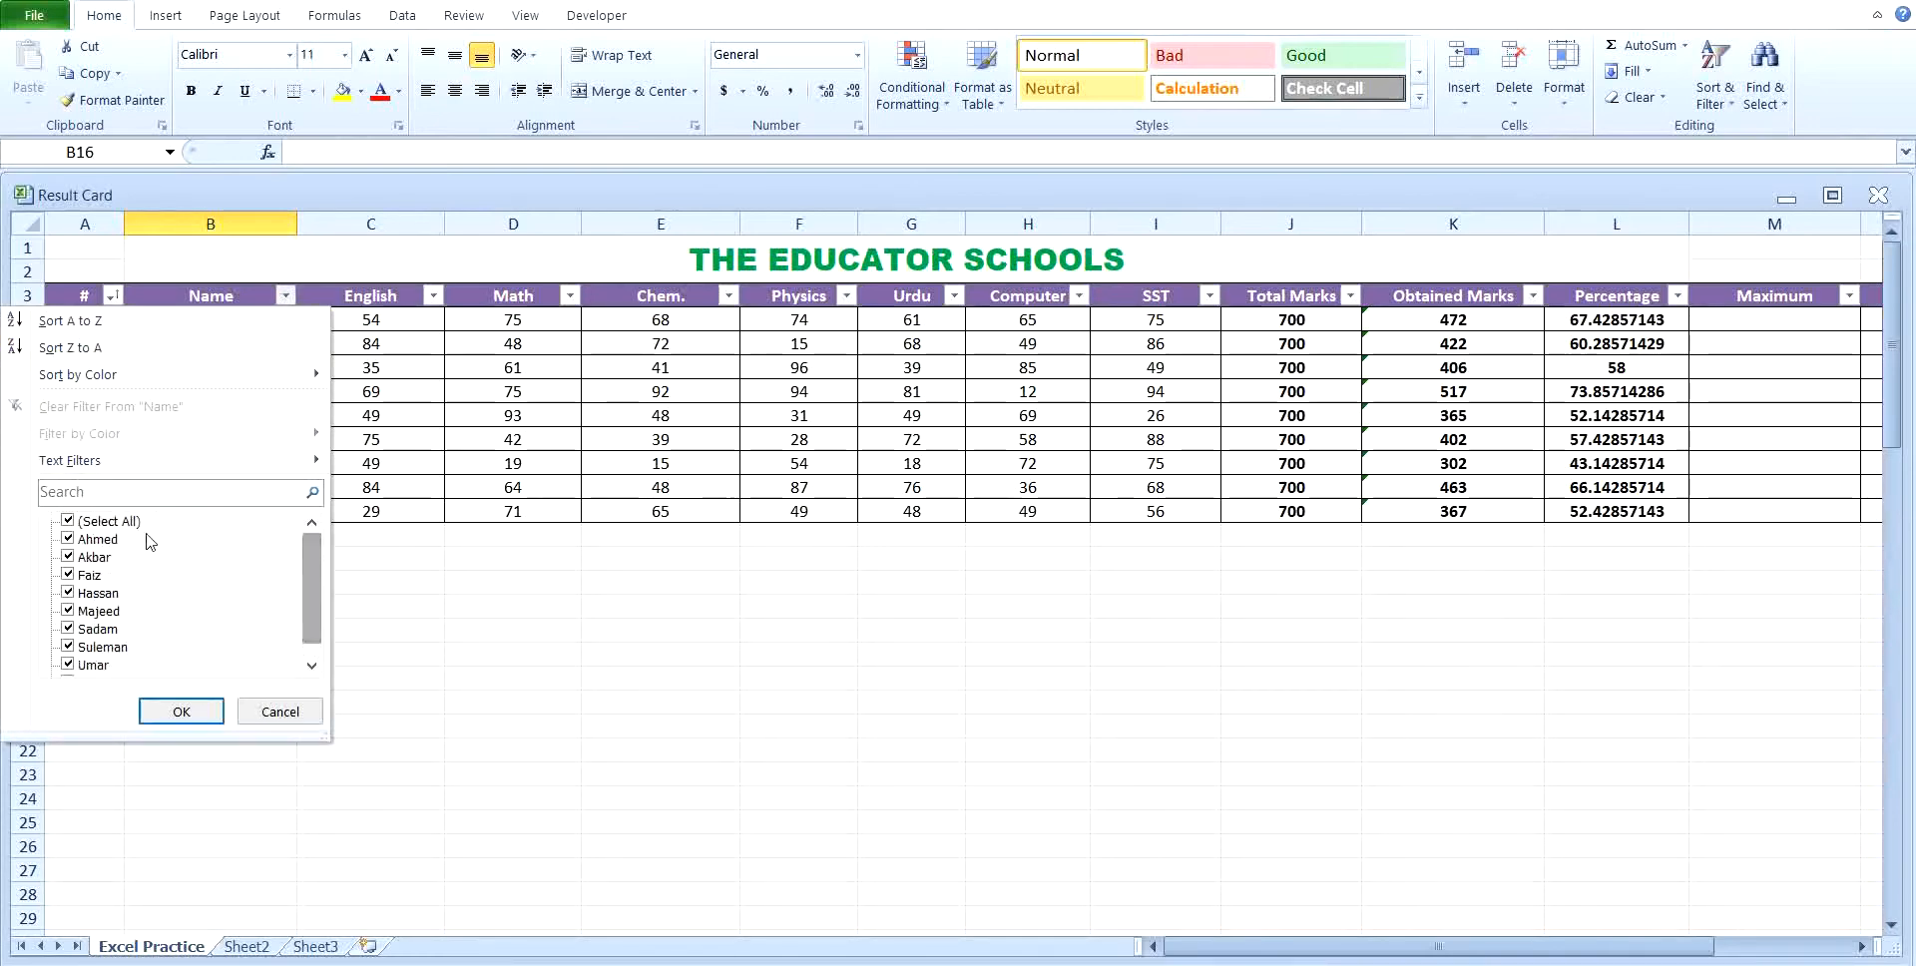
left_click(124, 523)
left_click(126, 525)
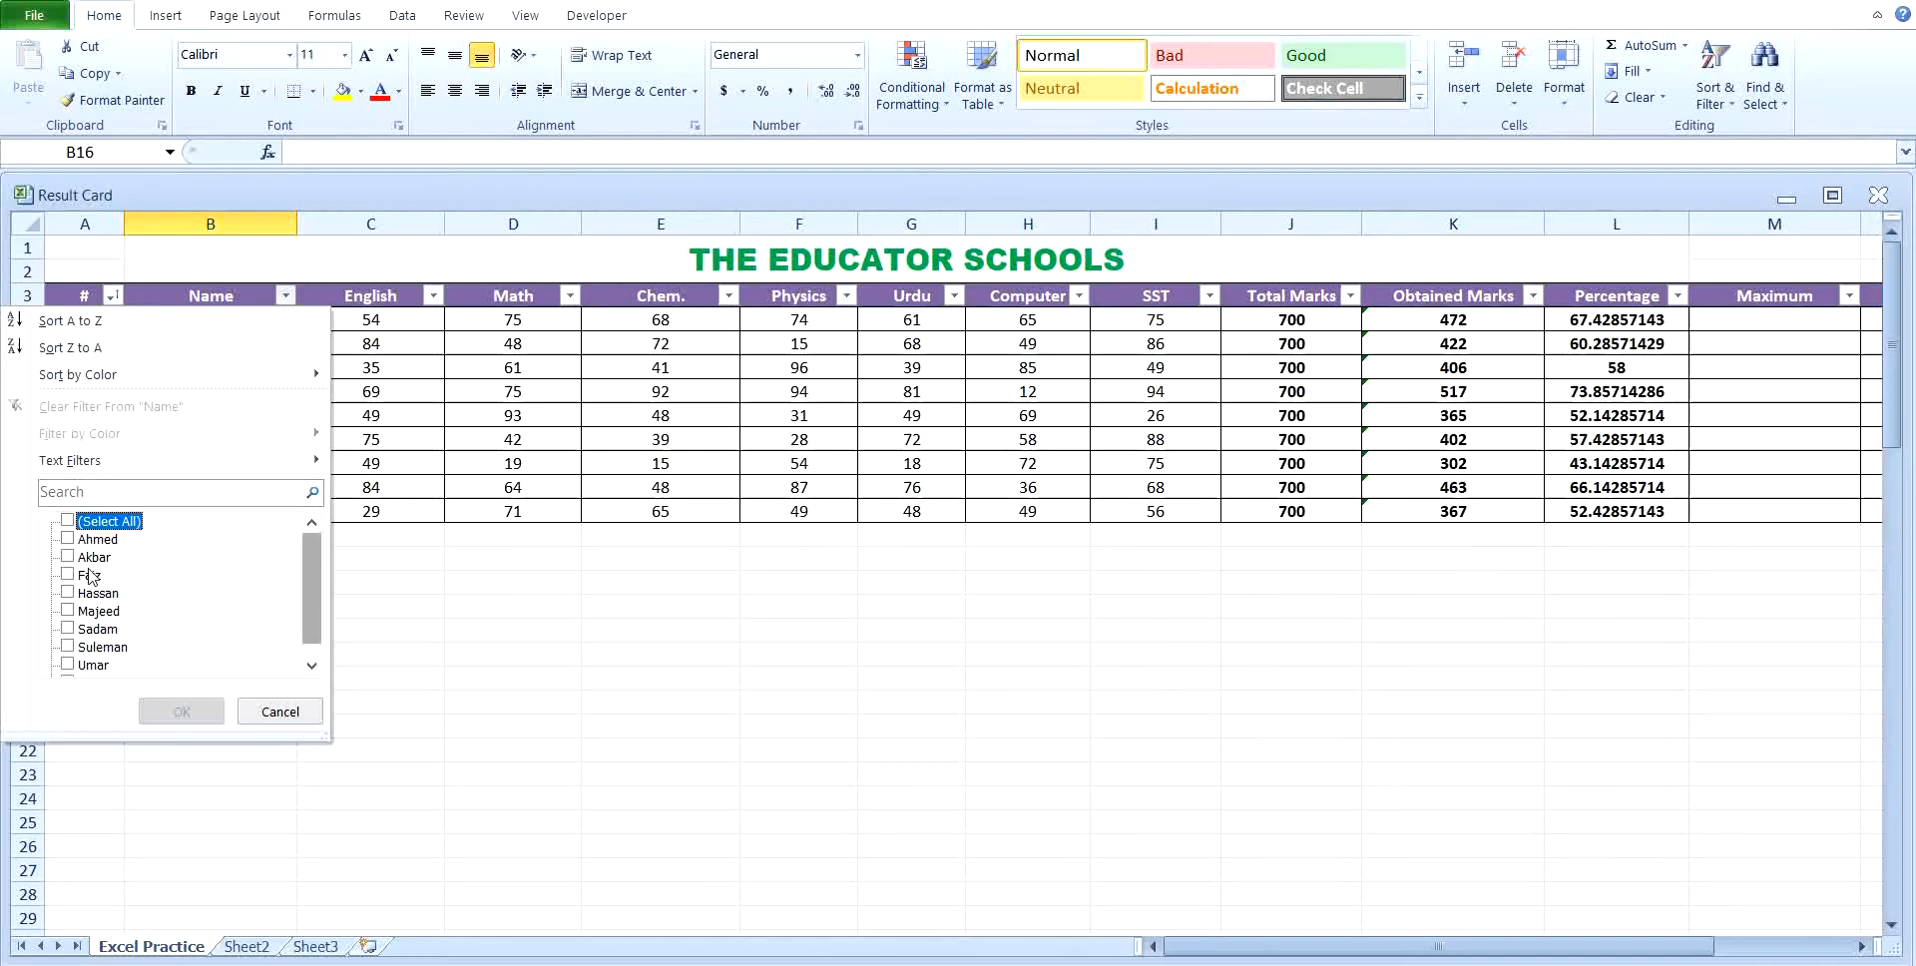
left_click(68, 557)
left_click(190, 710)
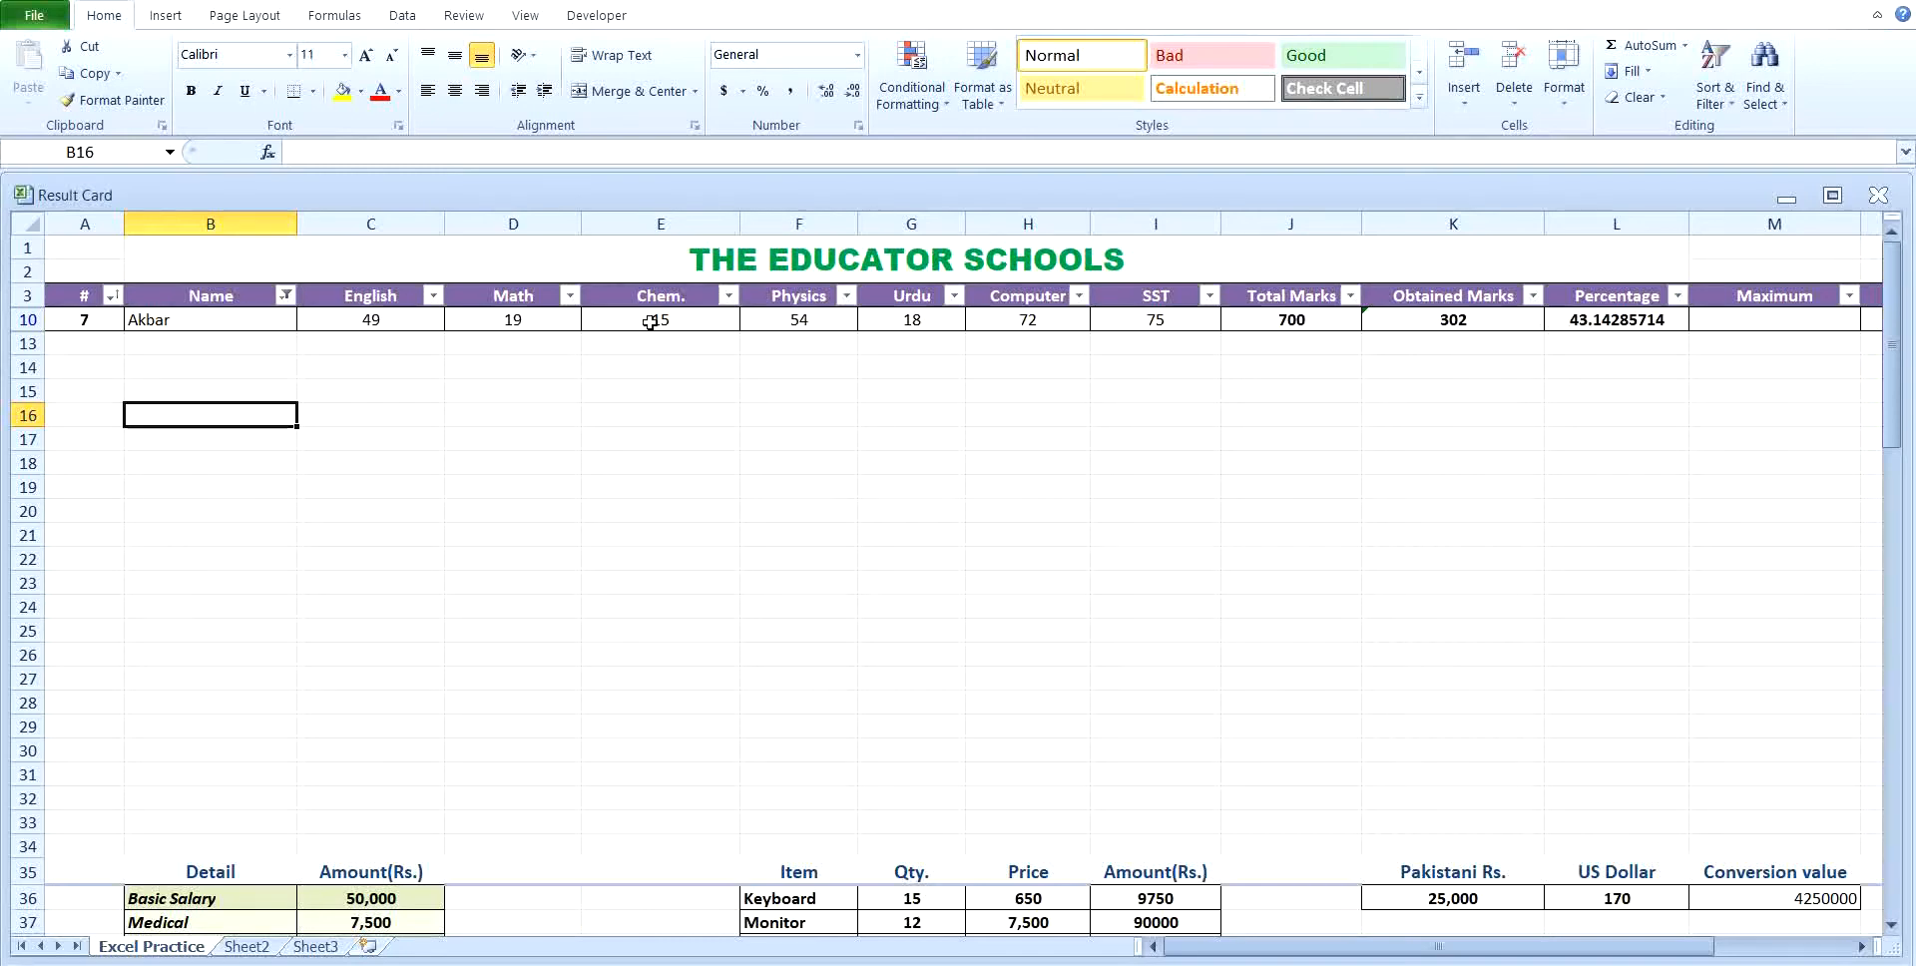
- Extend the Name filter to include the students numbered 3 and 8 along with number 7
left_click(285, 299)
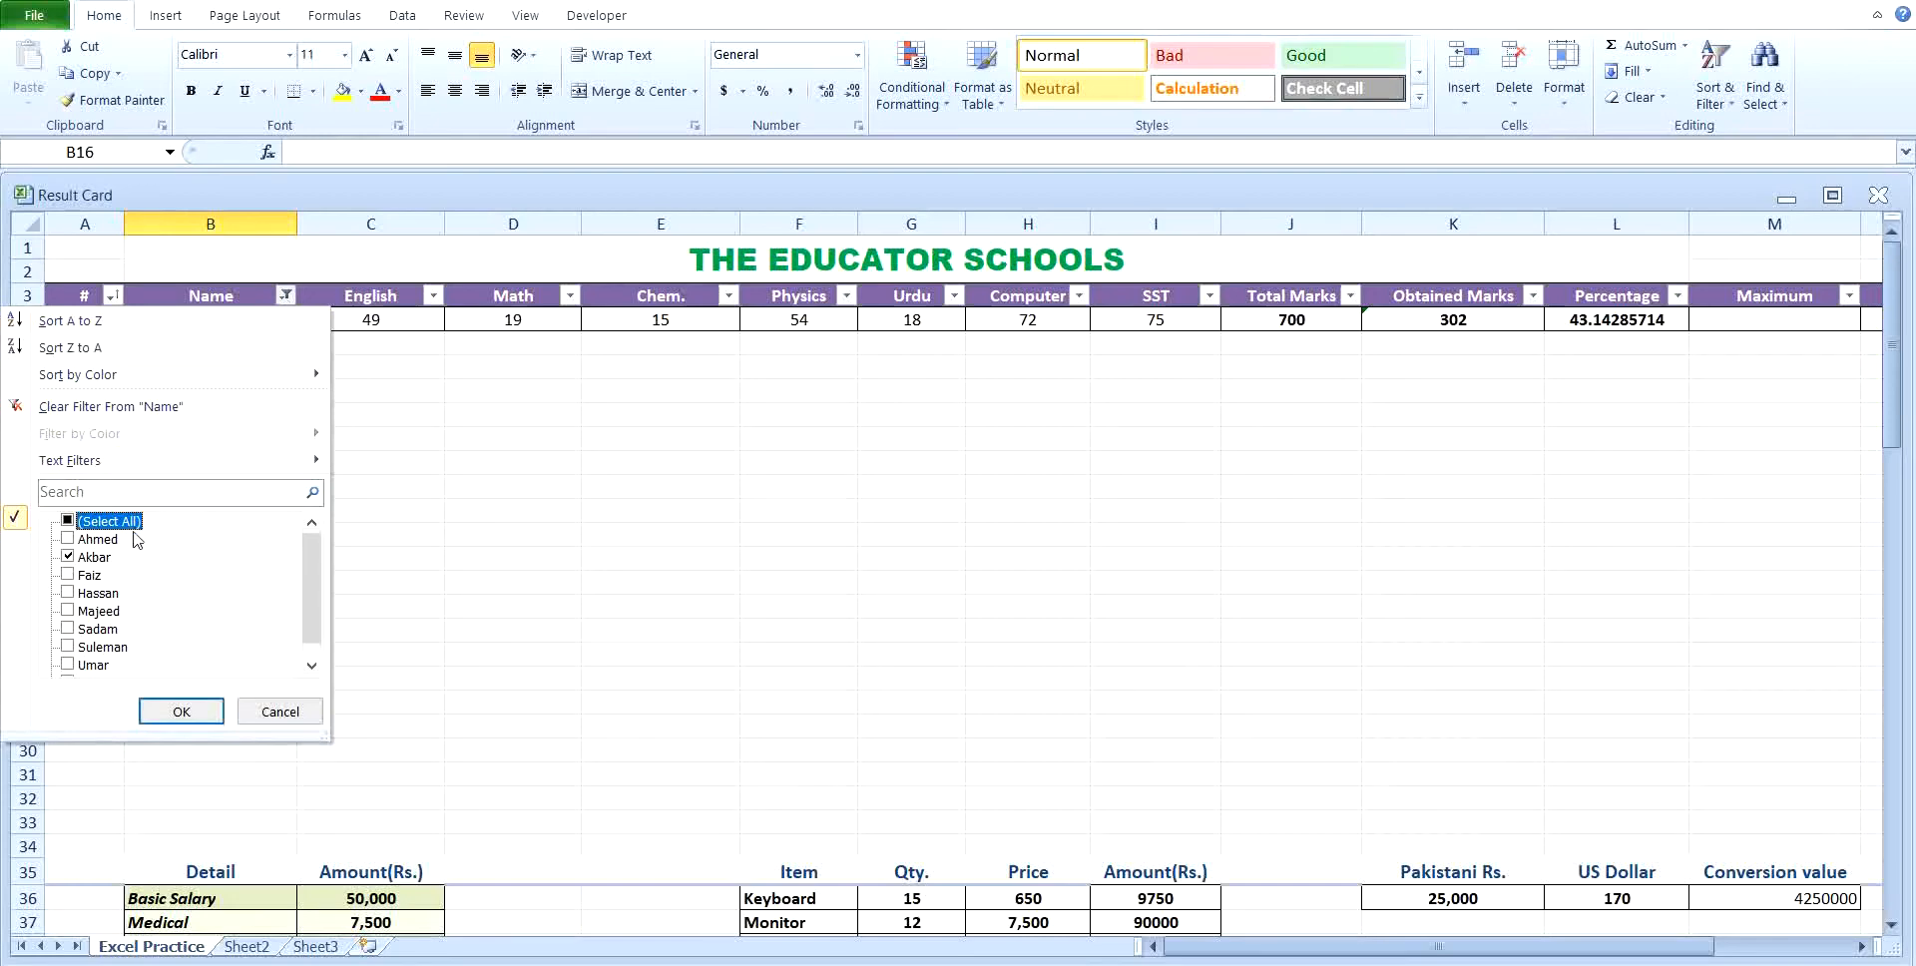
left_click(93, 558)
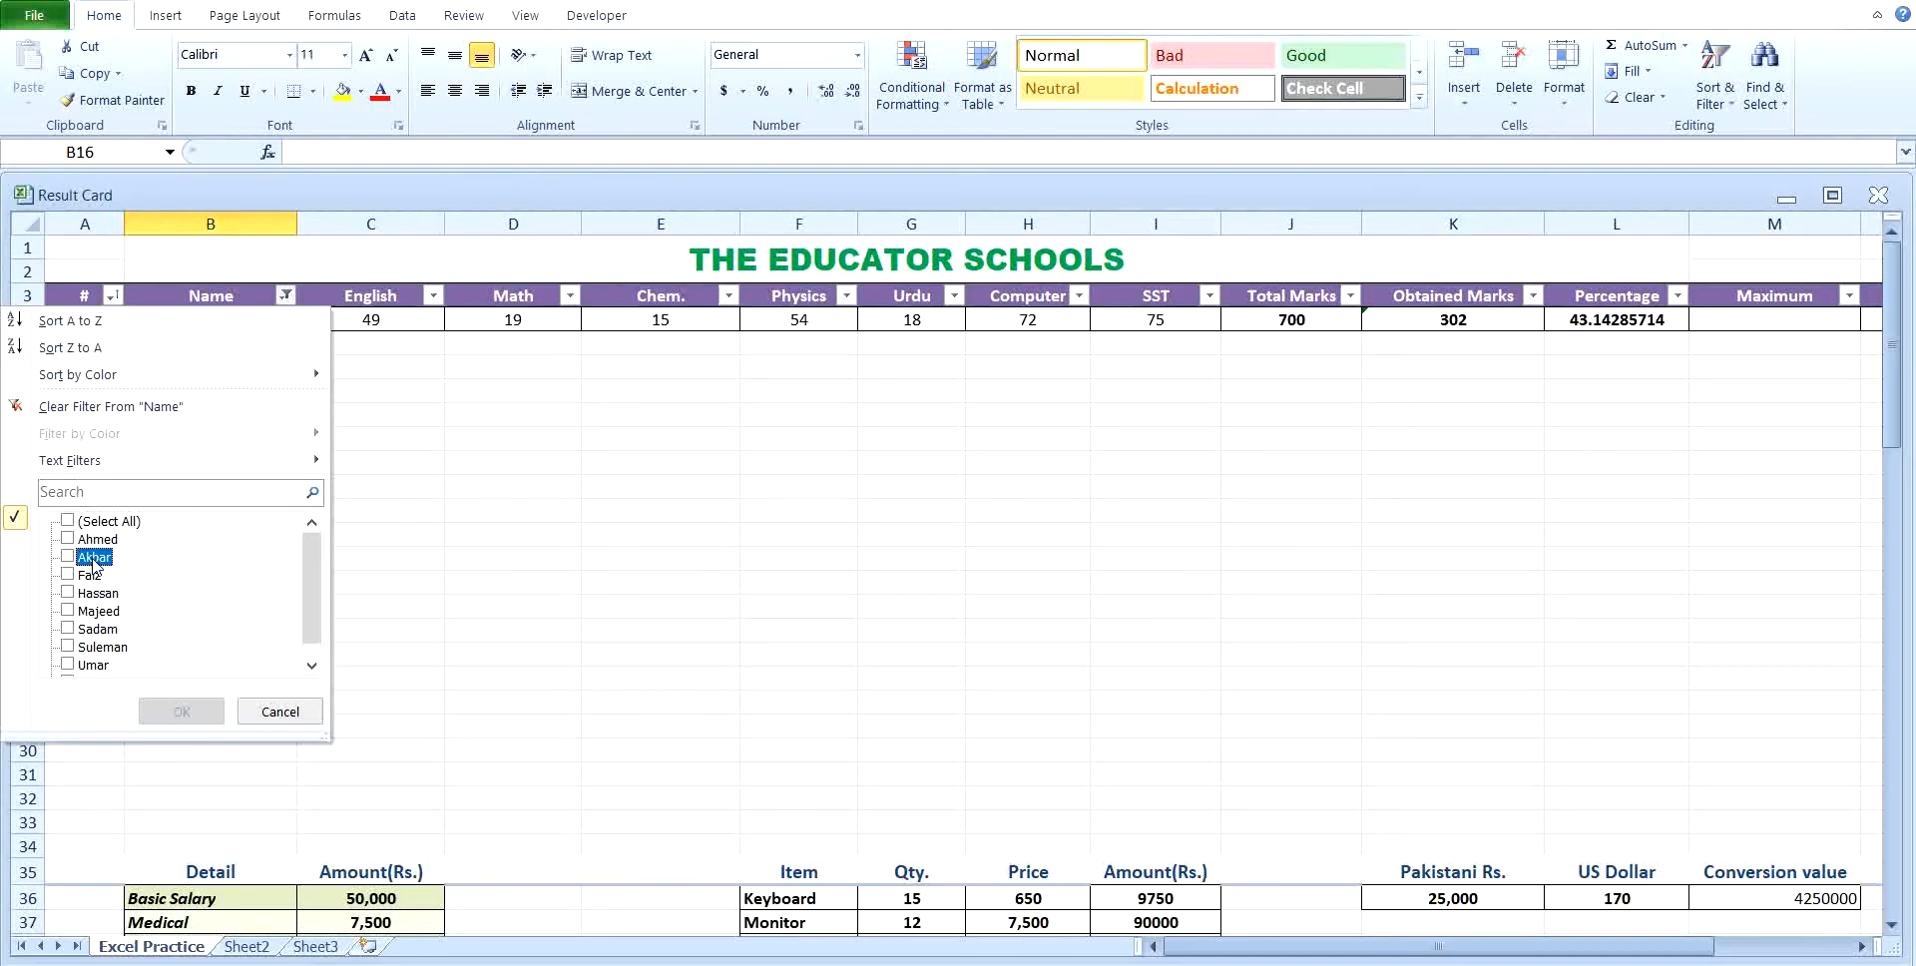
left_click(67, 557)
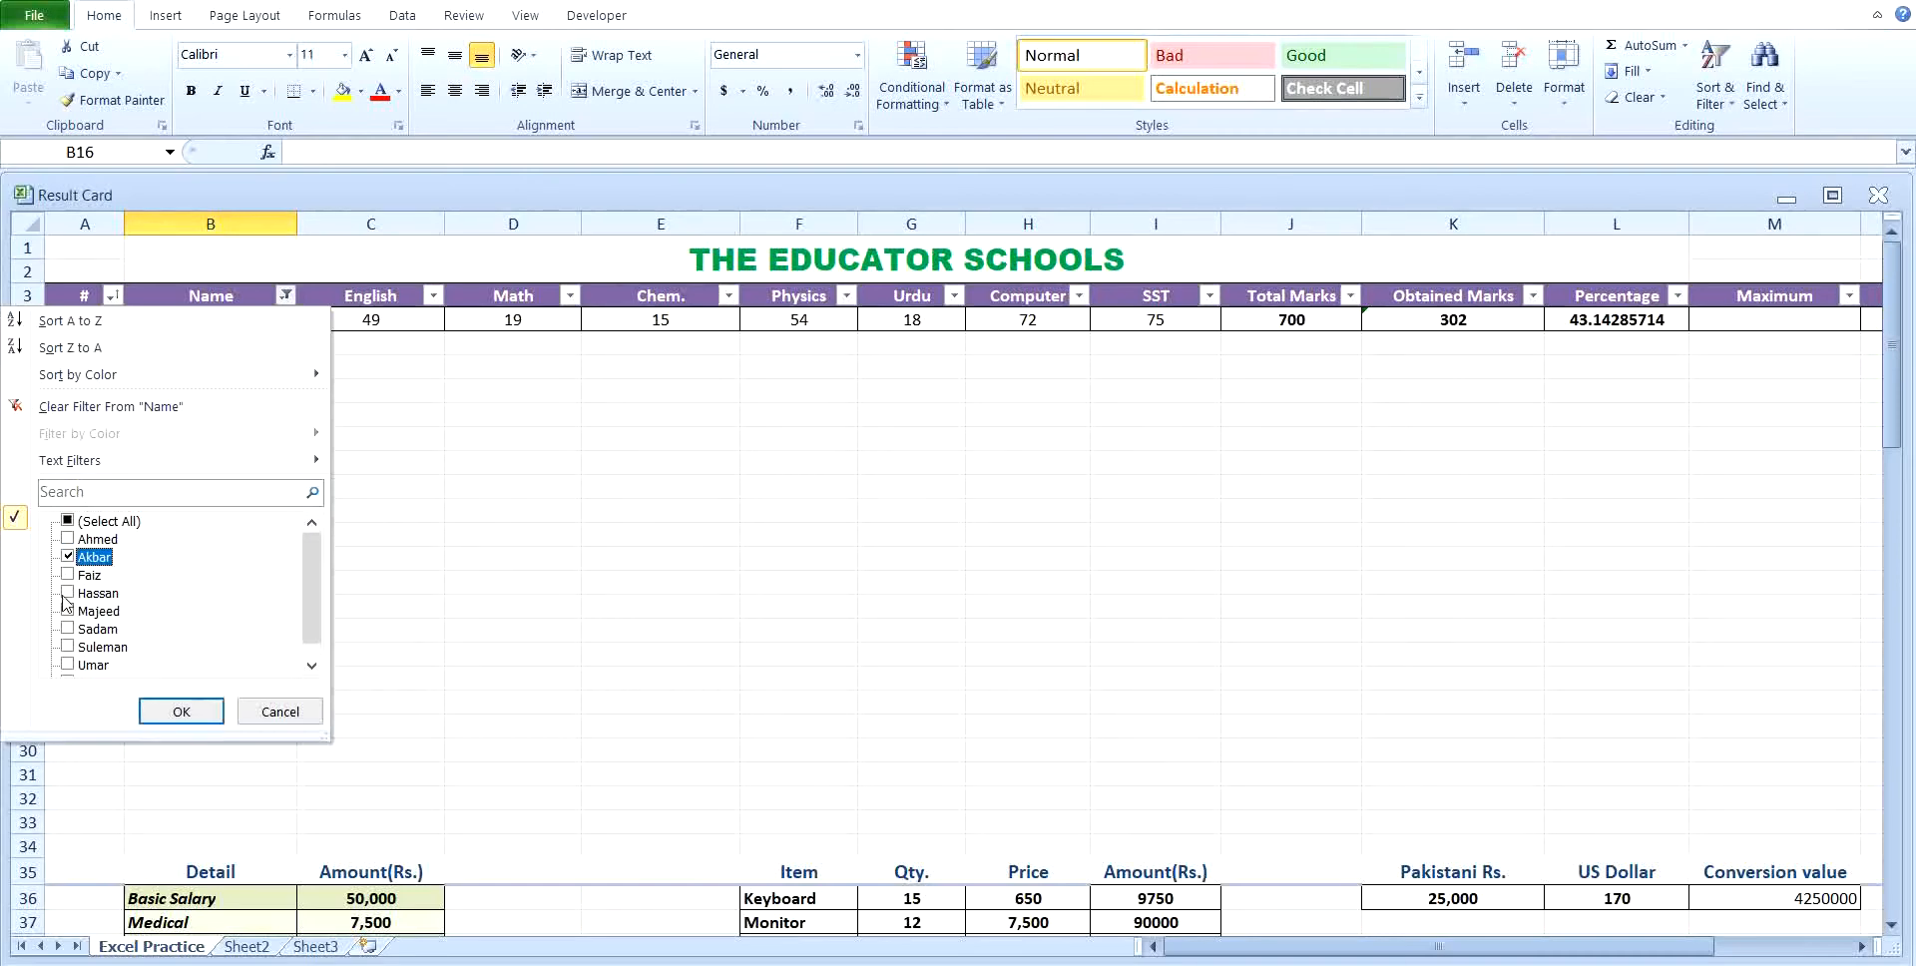
left_click(67, 593)
left_click(68, 648)
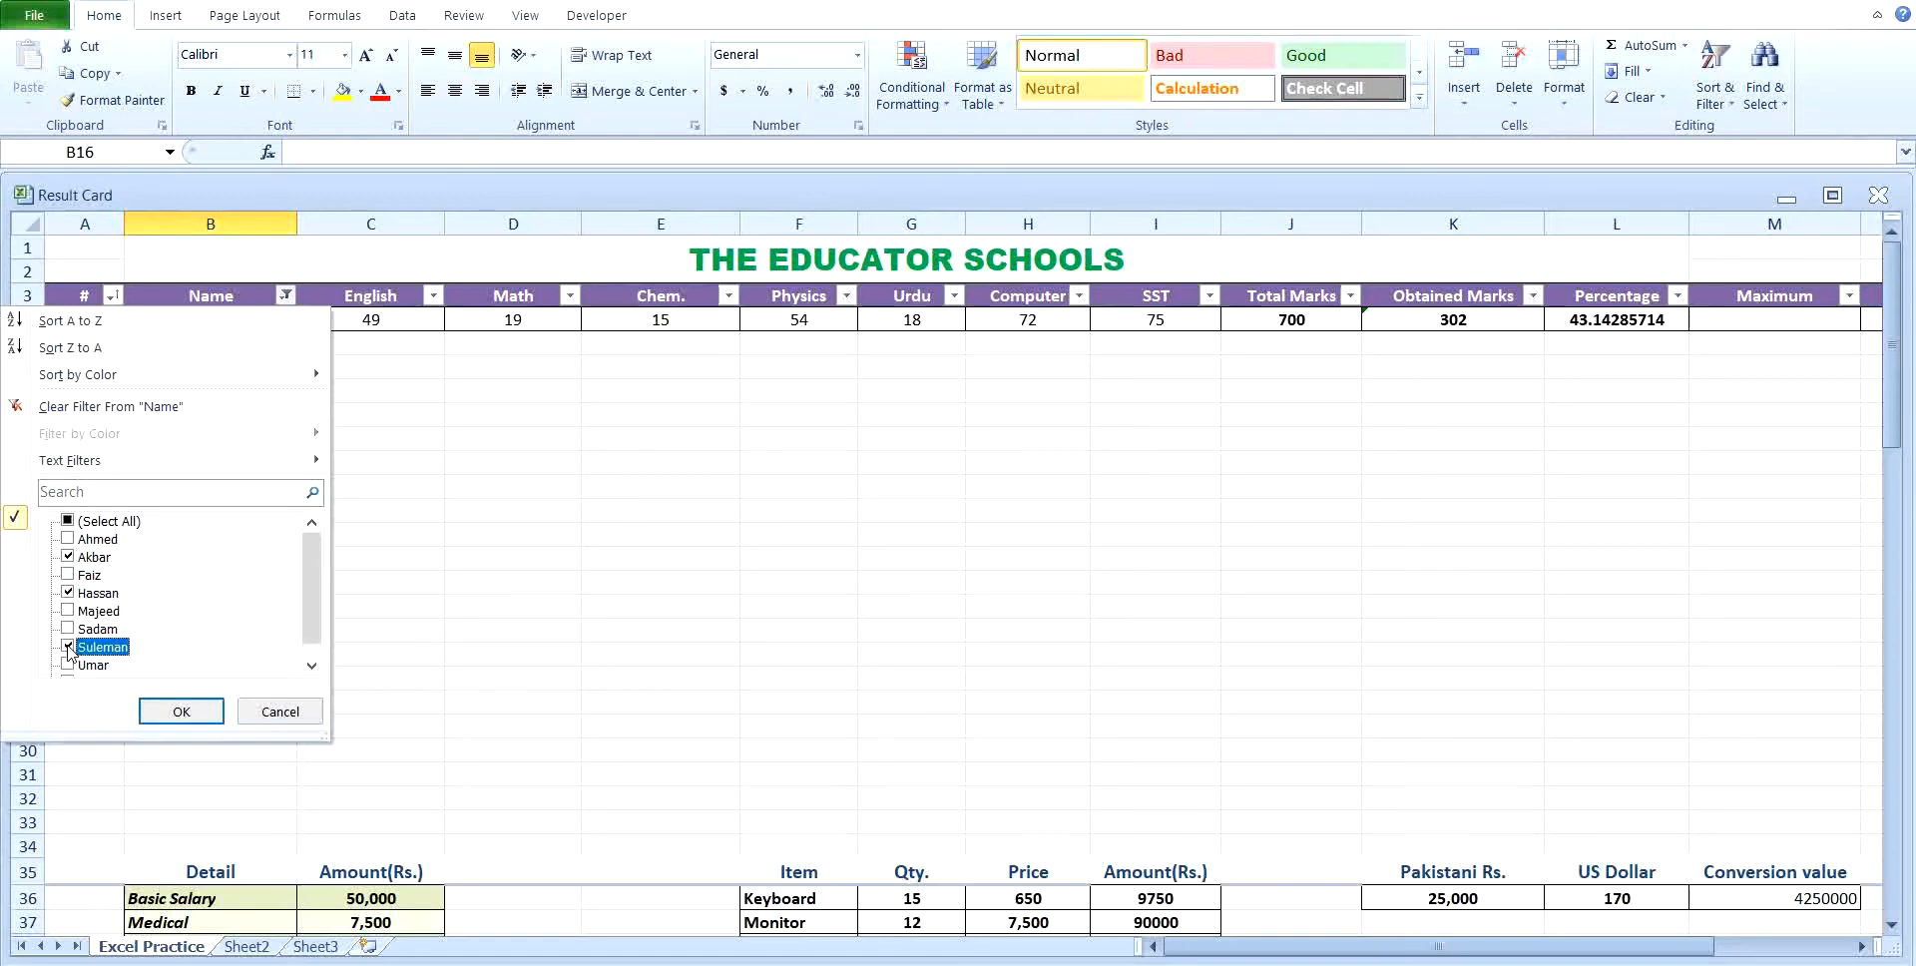
left_click(164, 709)
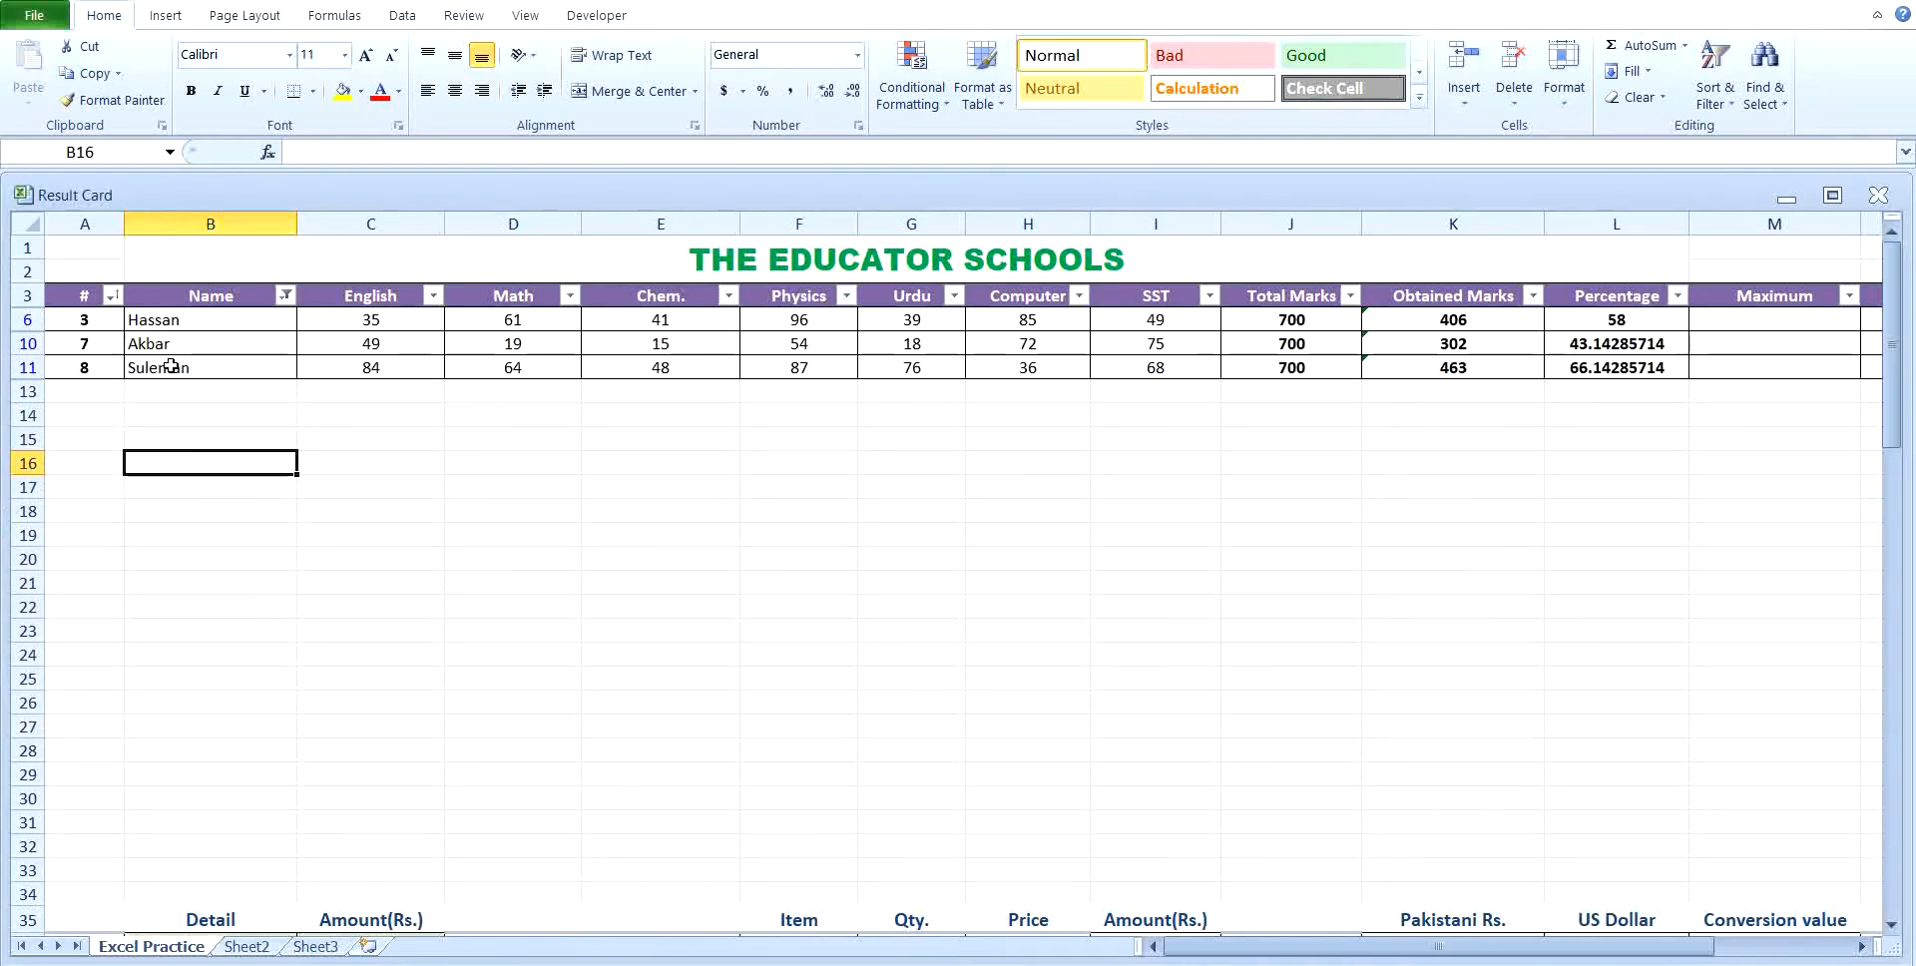
- Reselect all names in the Name filter to show every student again
left_click(285, 296)
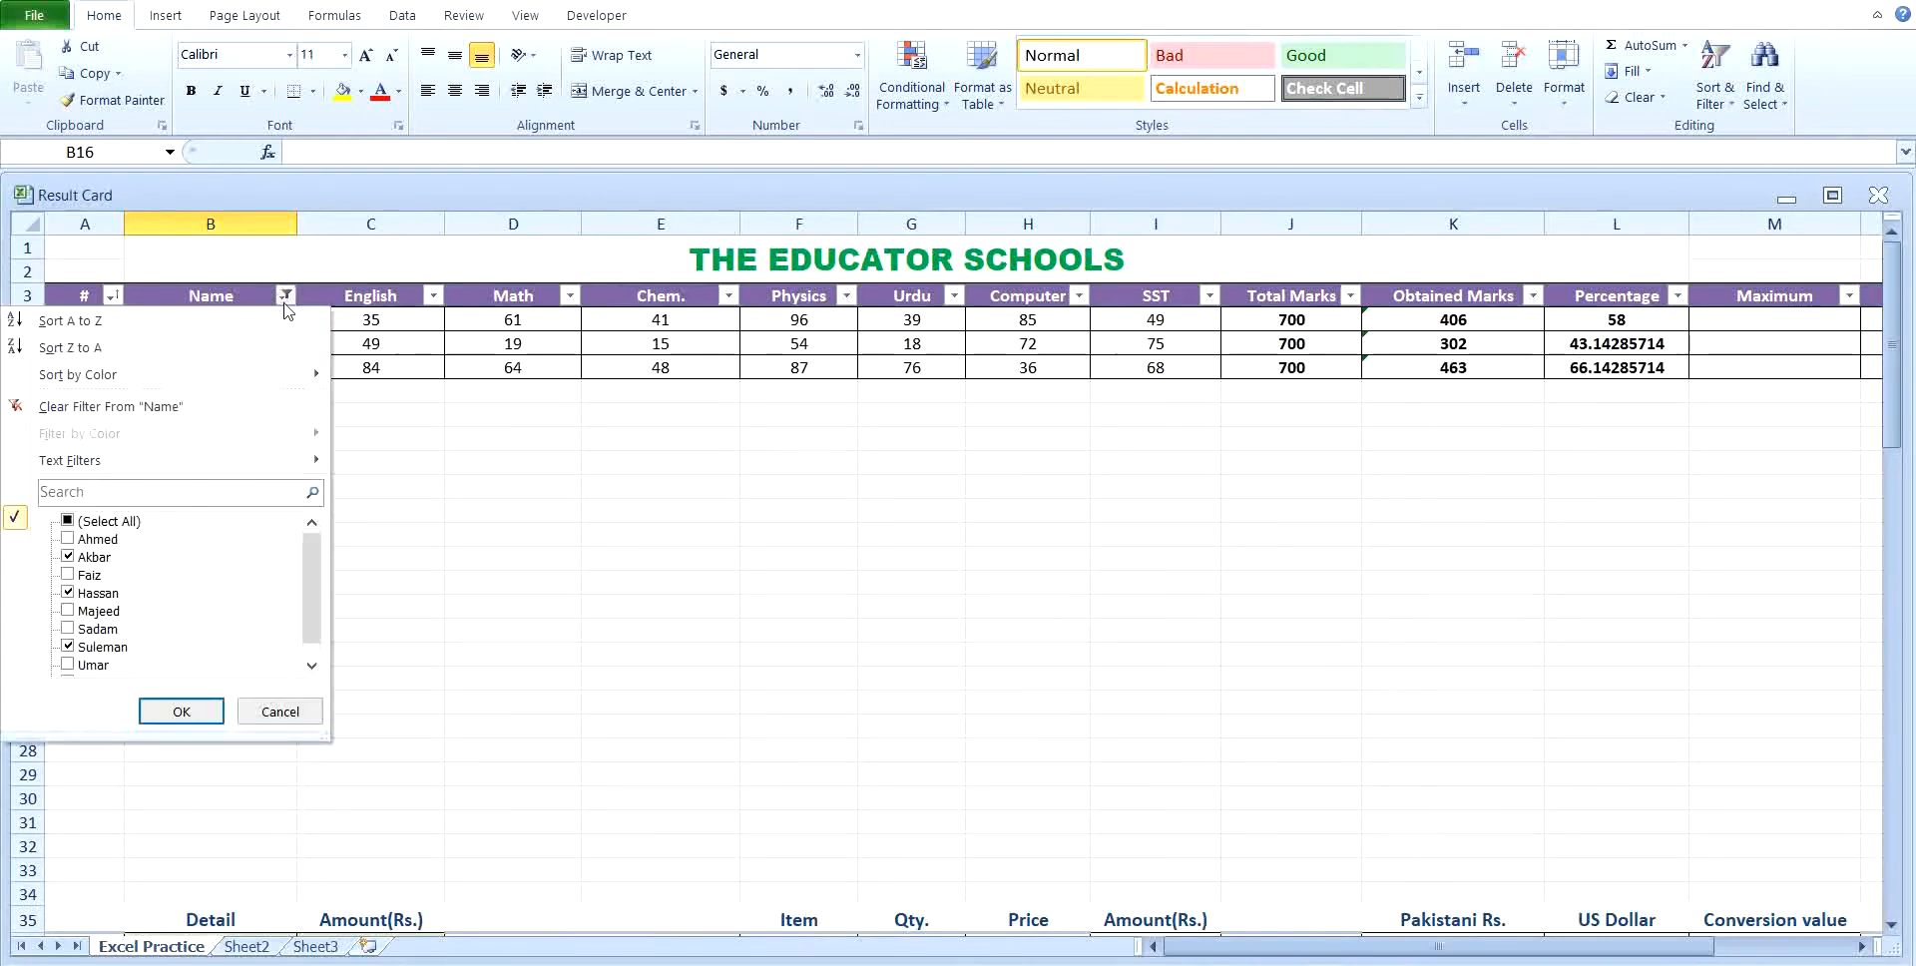
left_click(125, 521)
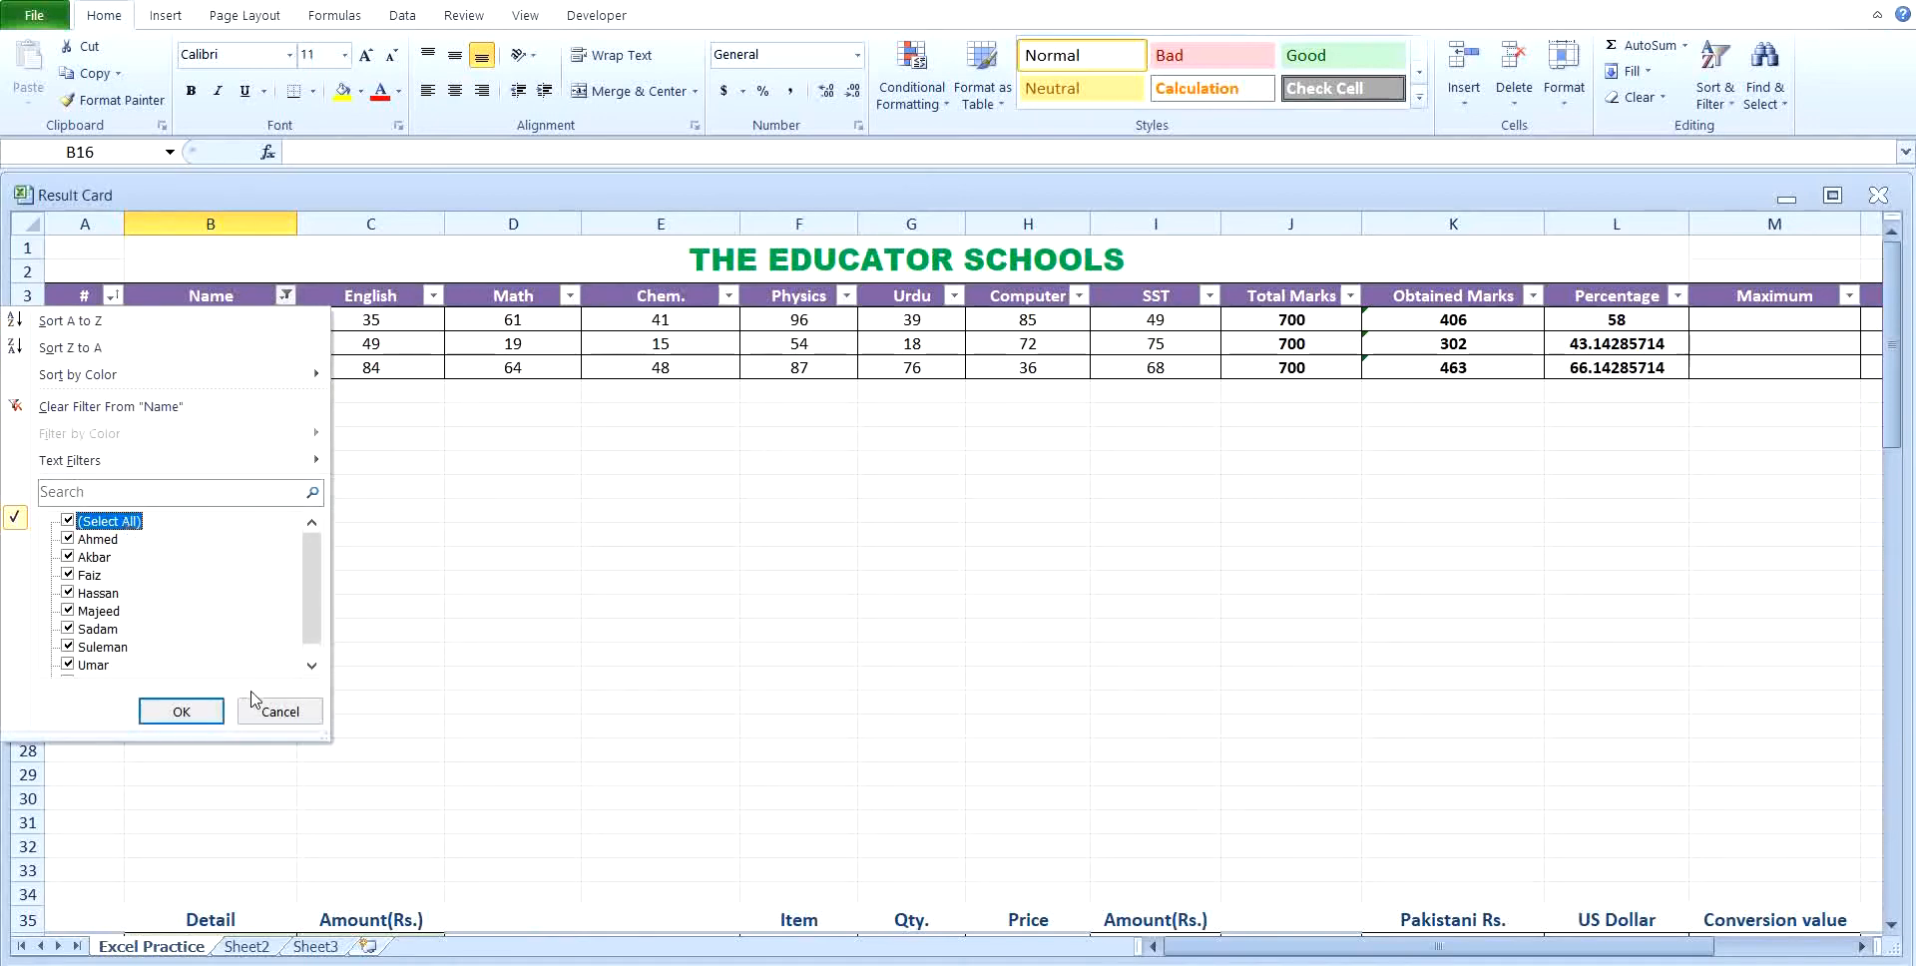
left_click(185, 711)
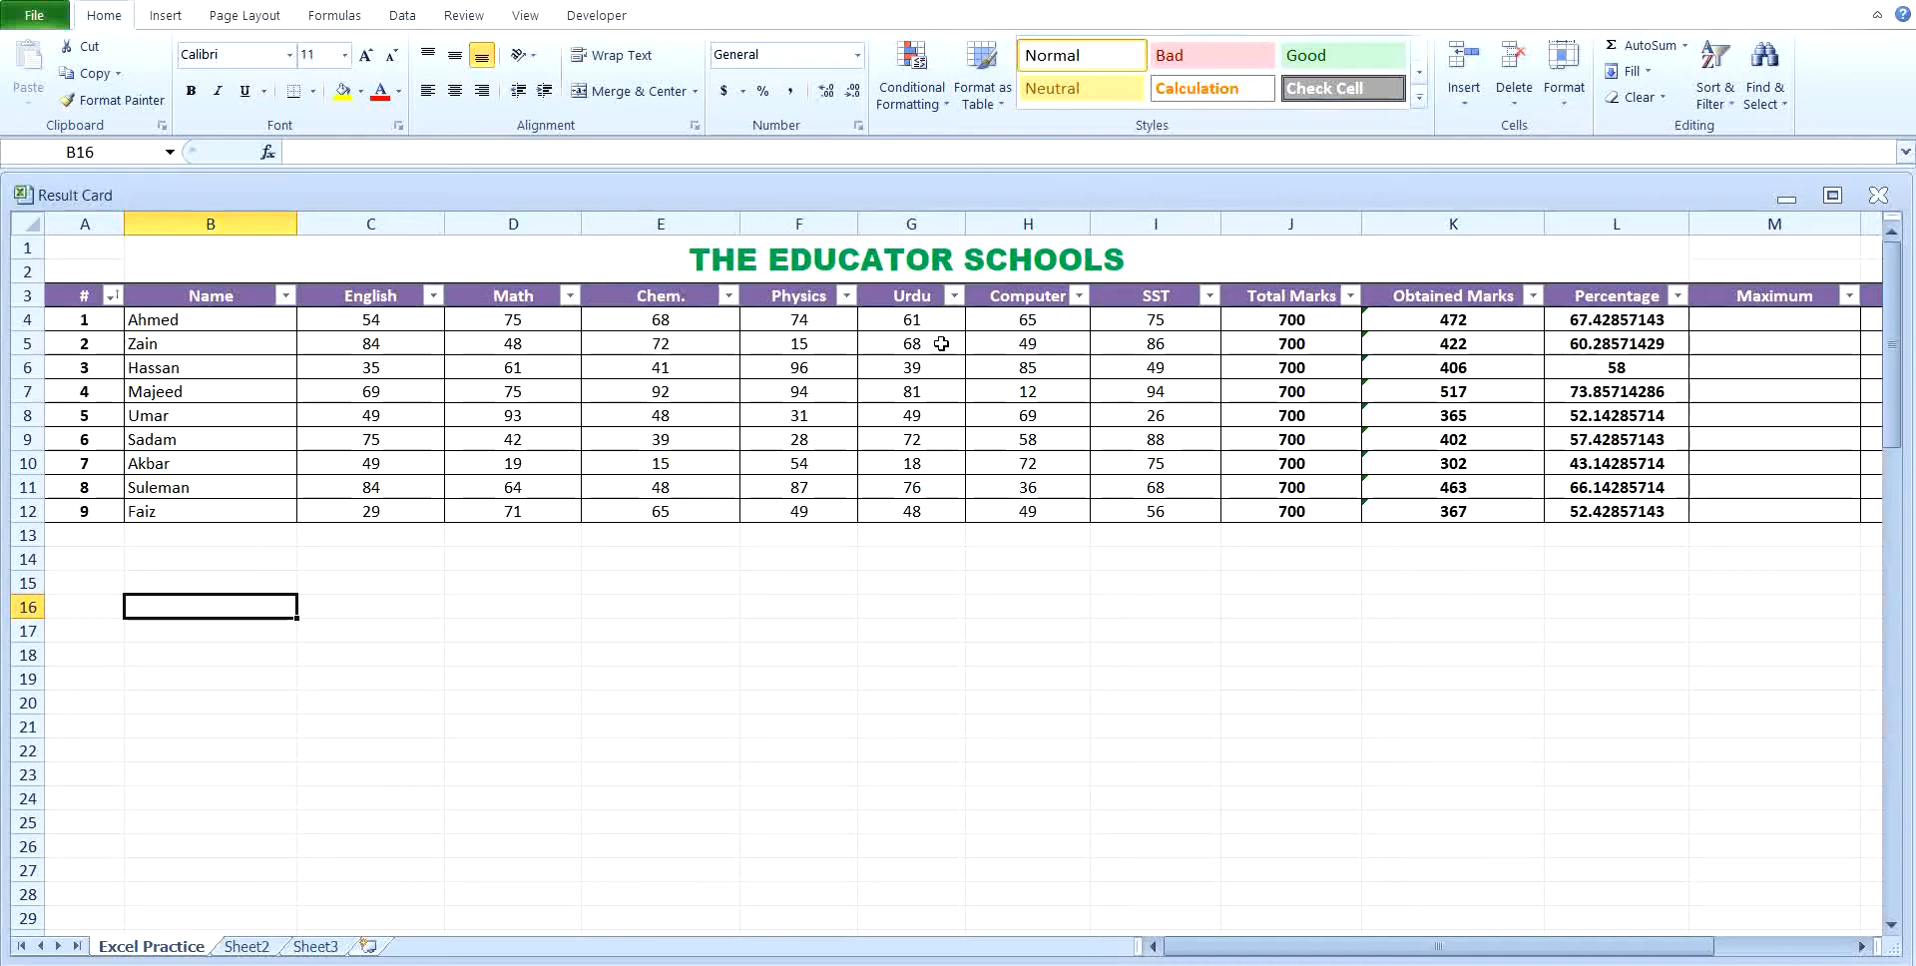
- Sort the results table from largest to smallest by Computer, and re-sort it from largest to smallest by Obtained Marks
left_click(1078, 296)
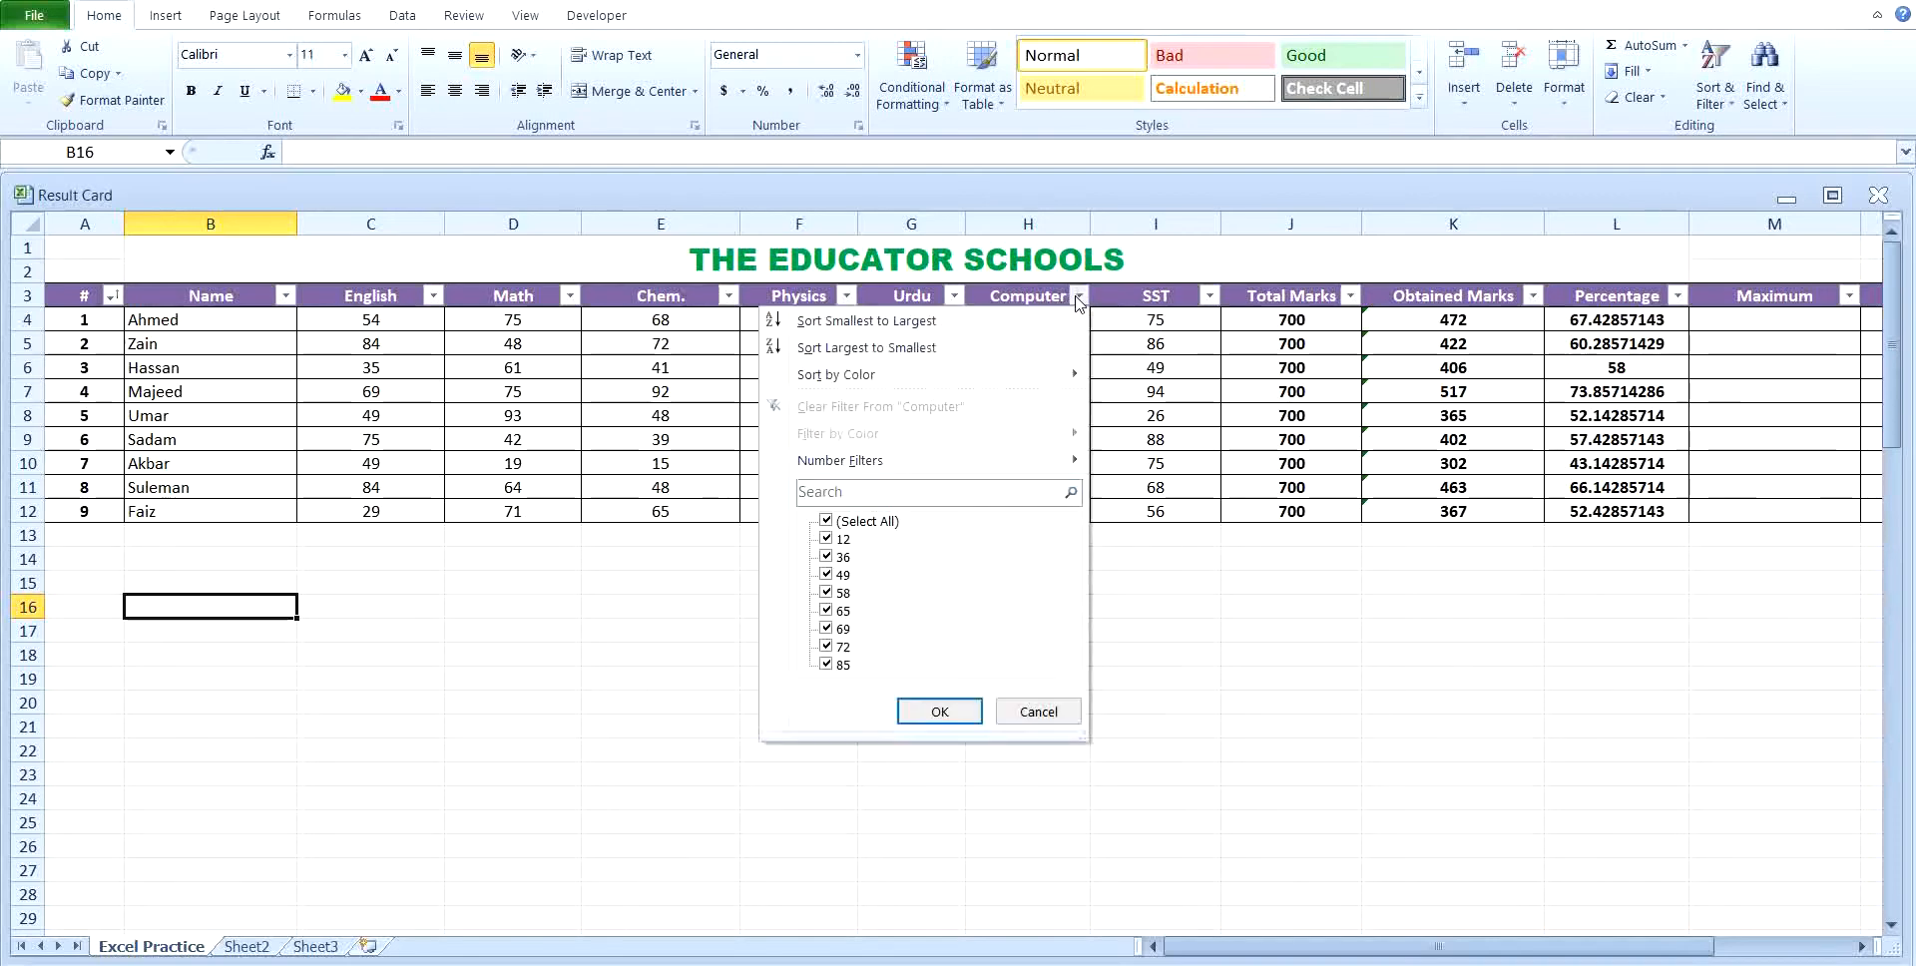
left_click(841, 349)
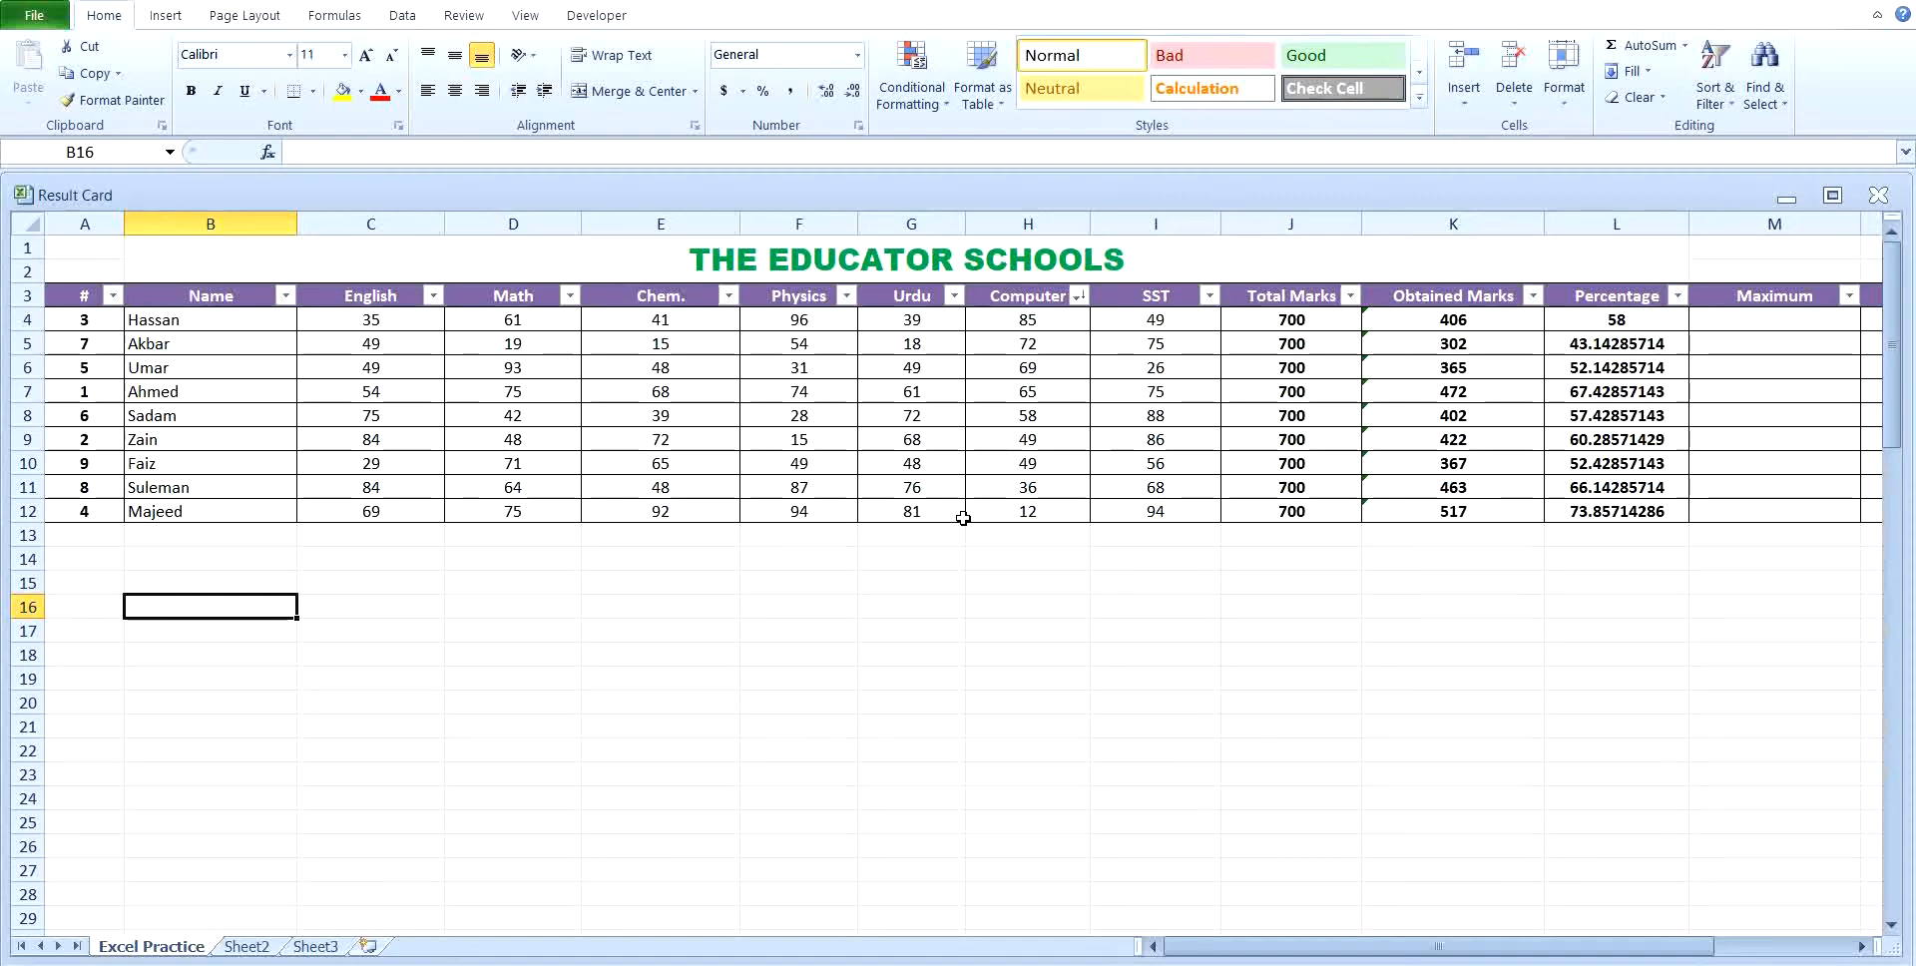
left_click(1532, 297)
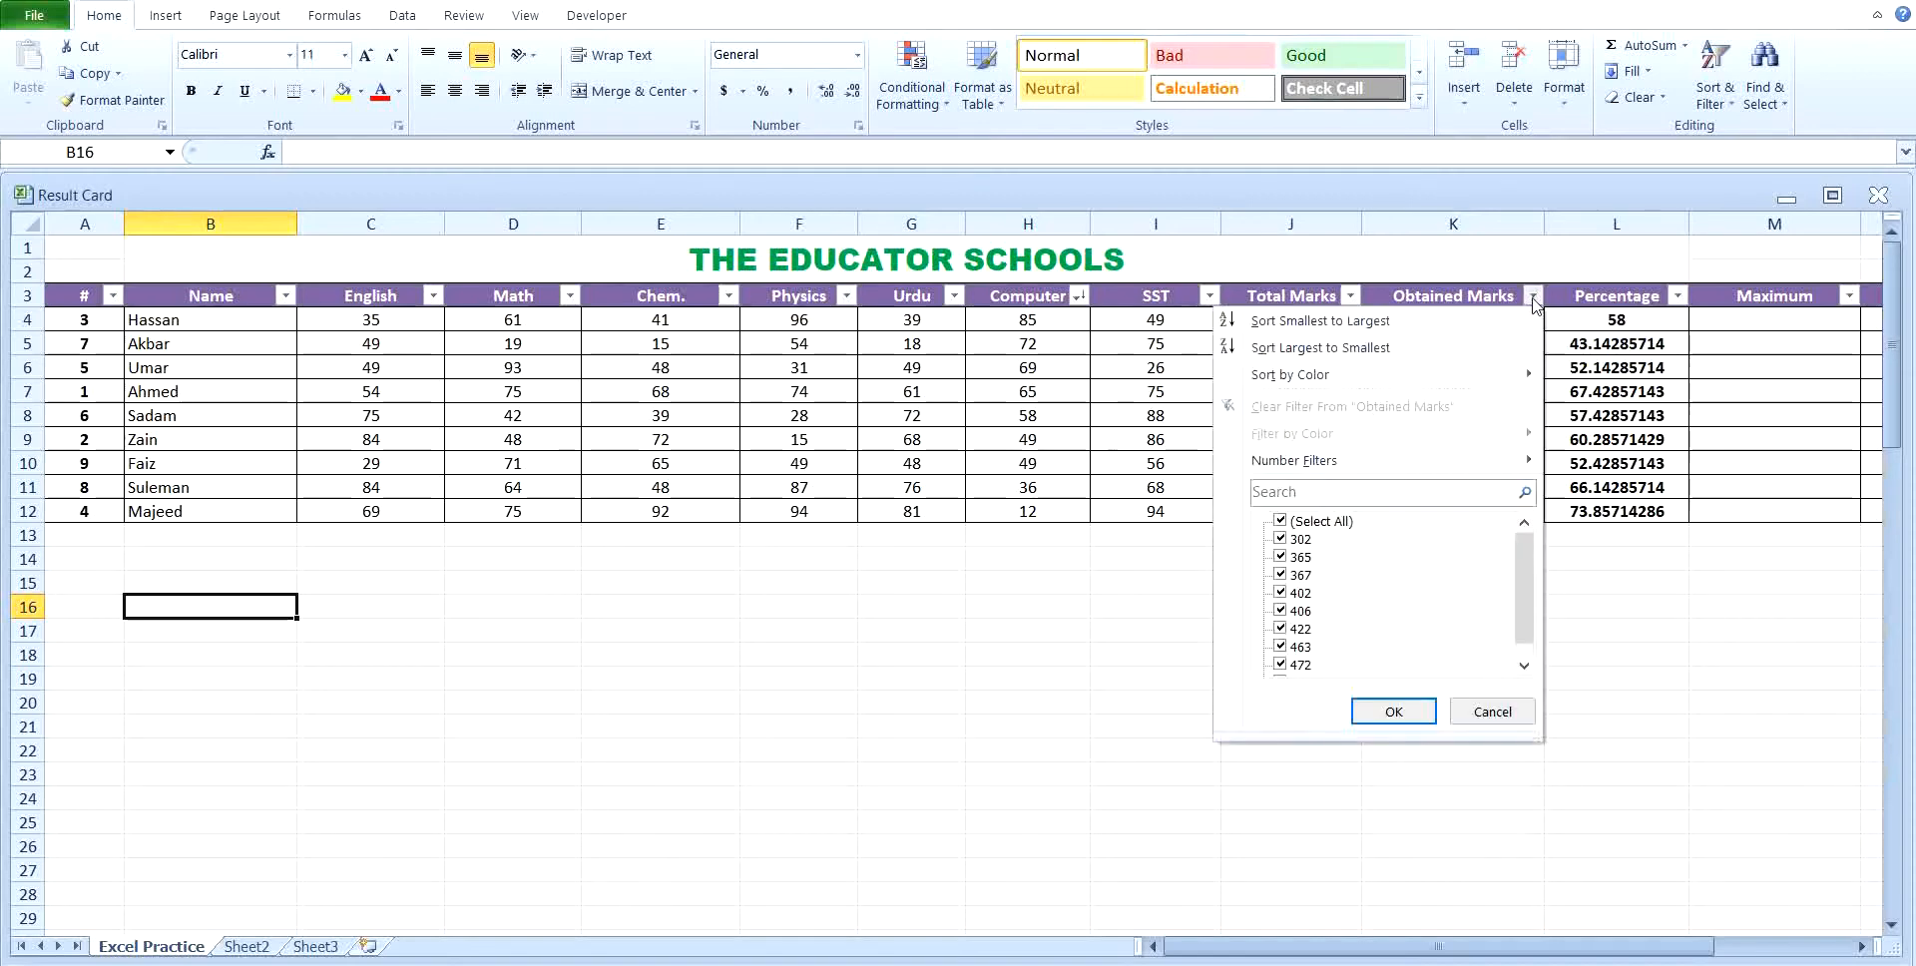
left_click(1298, 351)
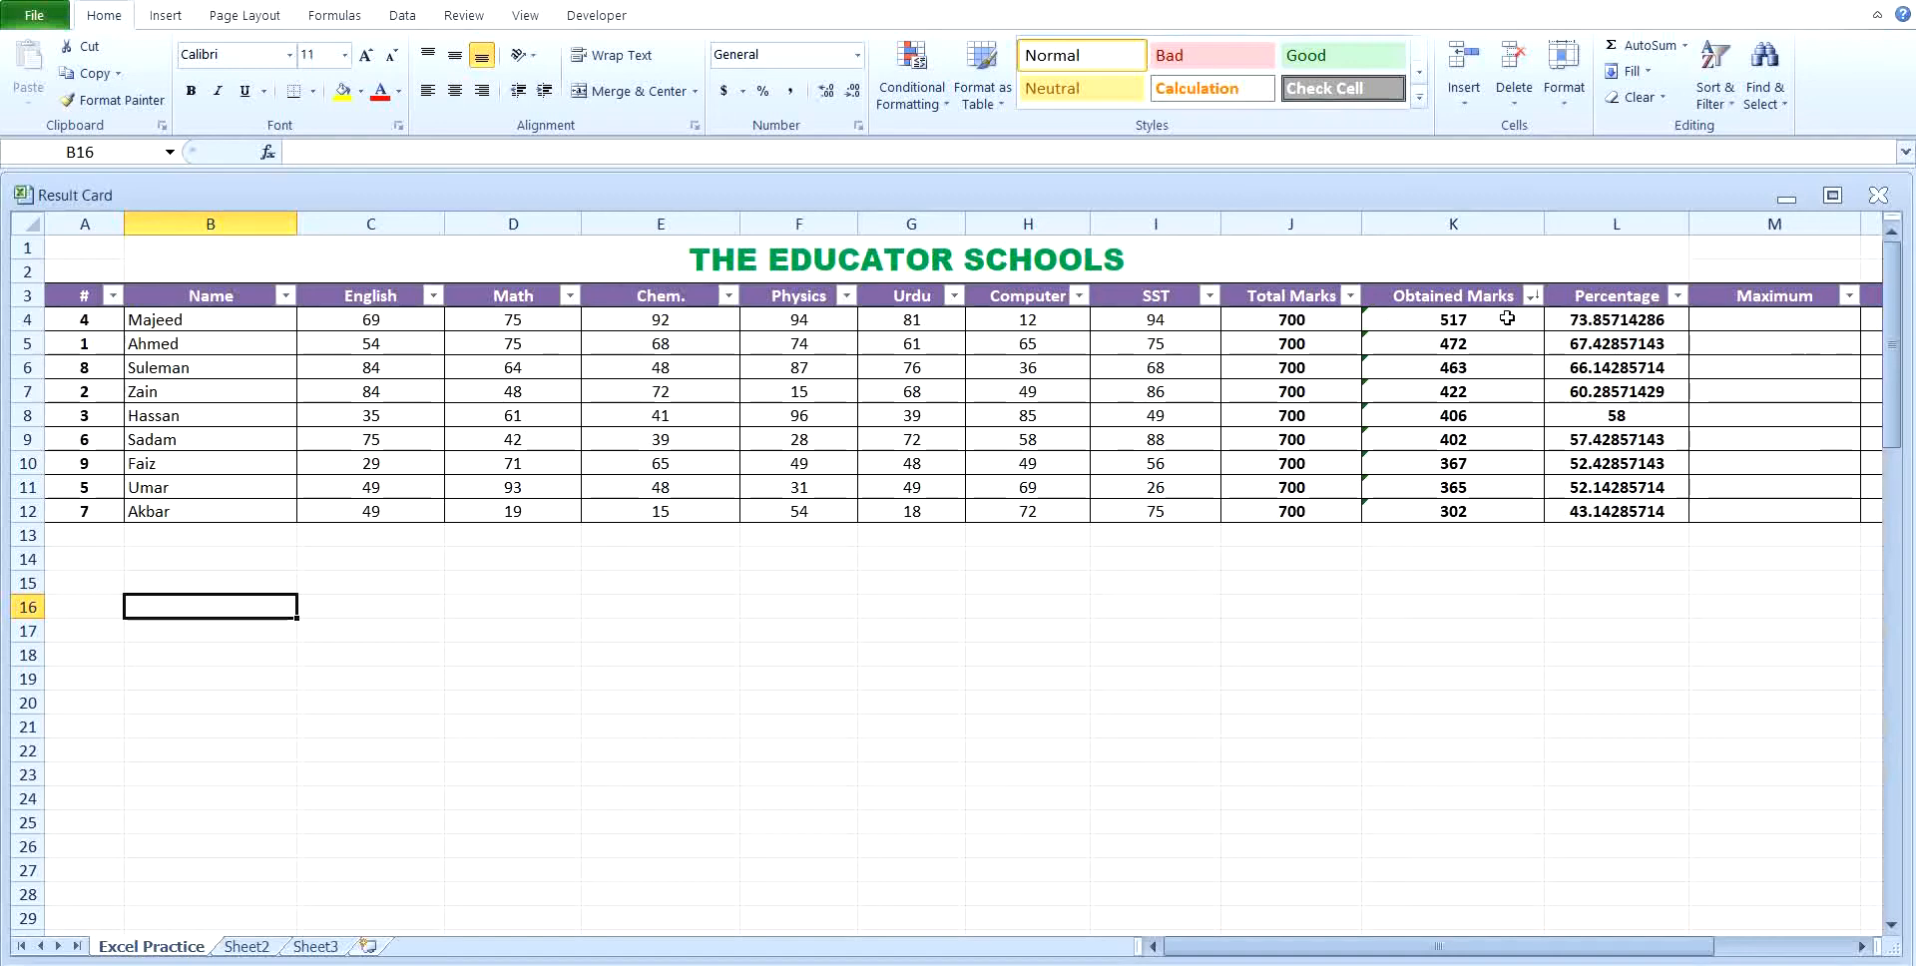
- Filter Obtained Marks to values greater than or equal to 400 and less than or equal to 500, and undo that filter
left_click(1532, 295)
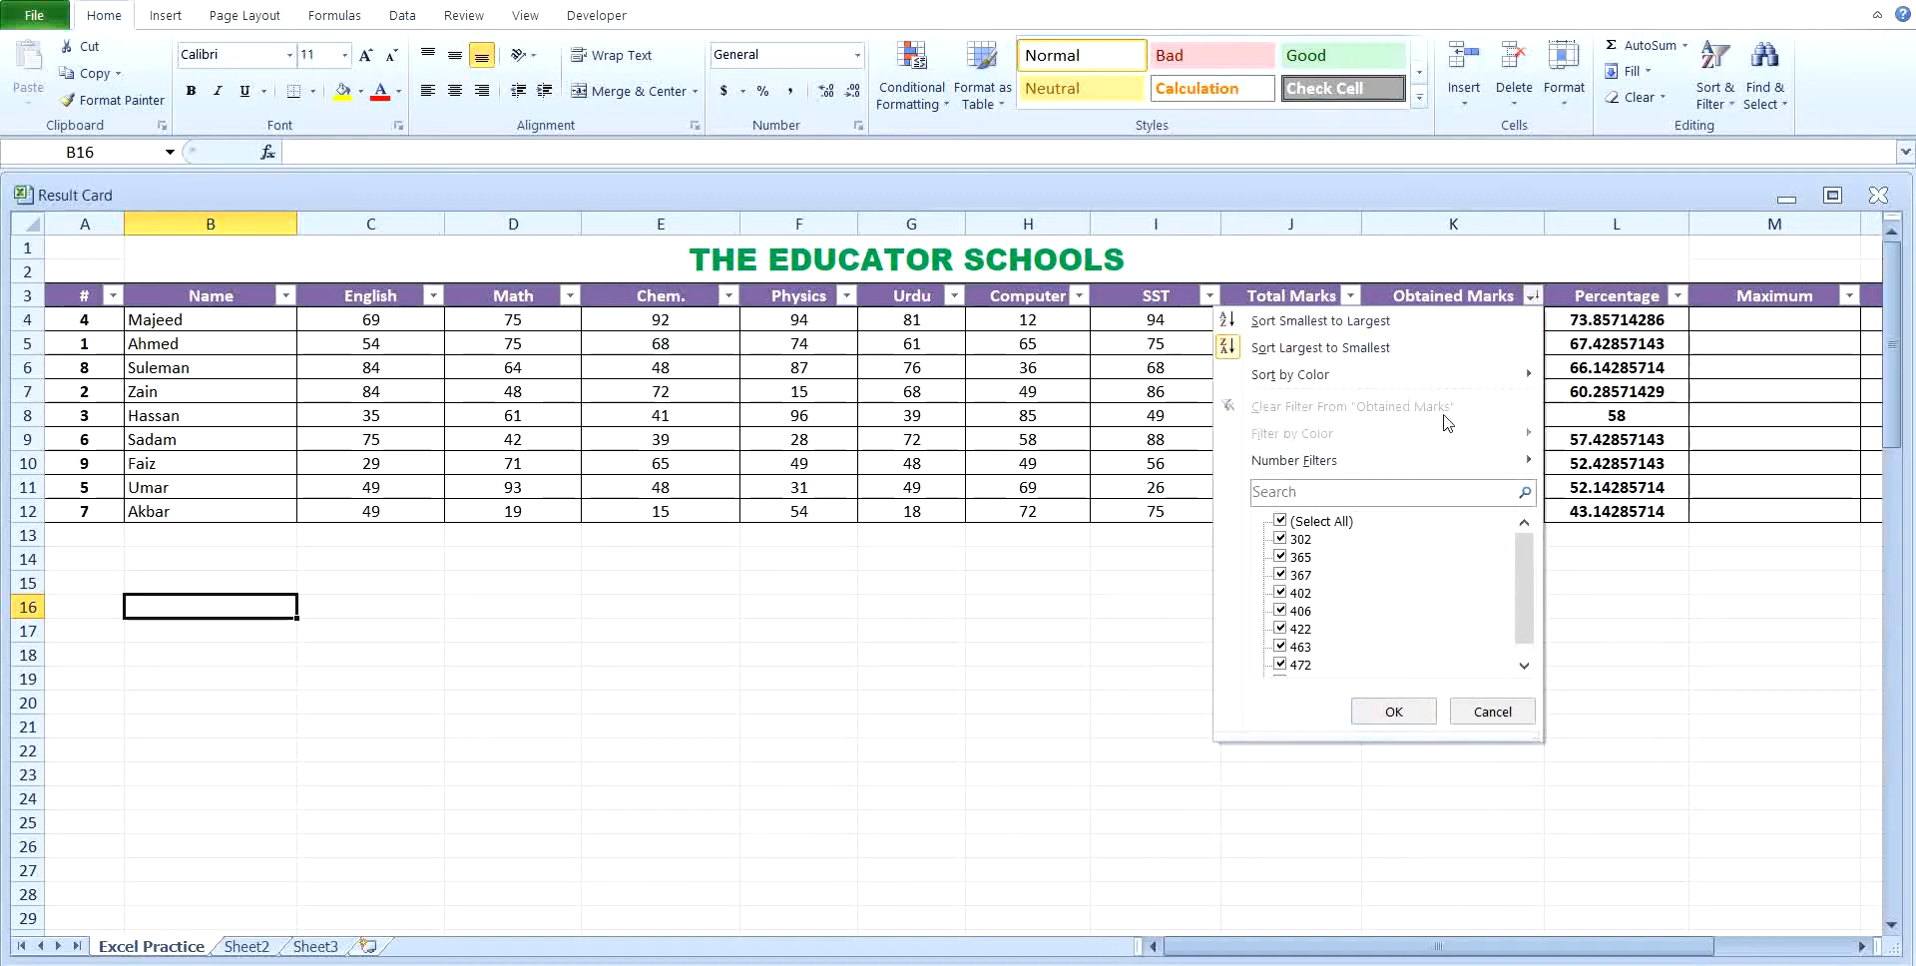
mouse_move(1328, 461)
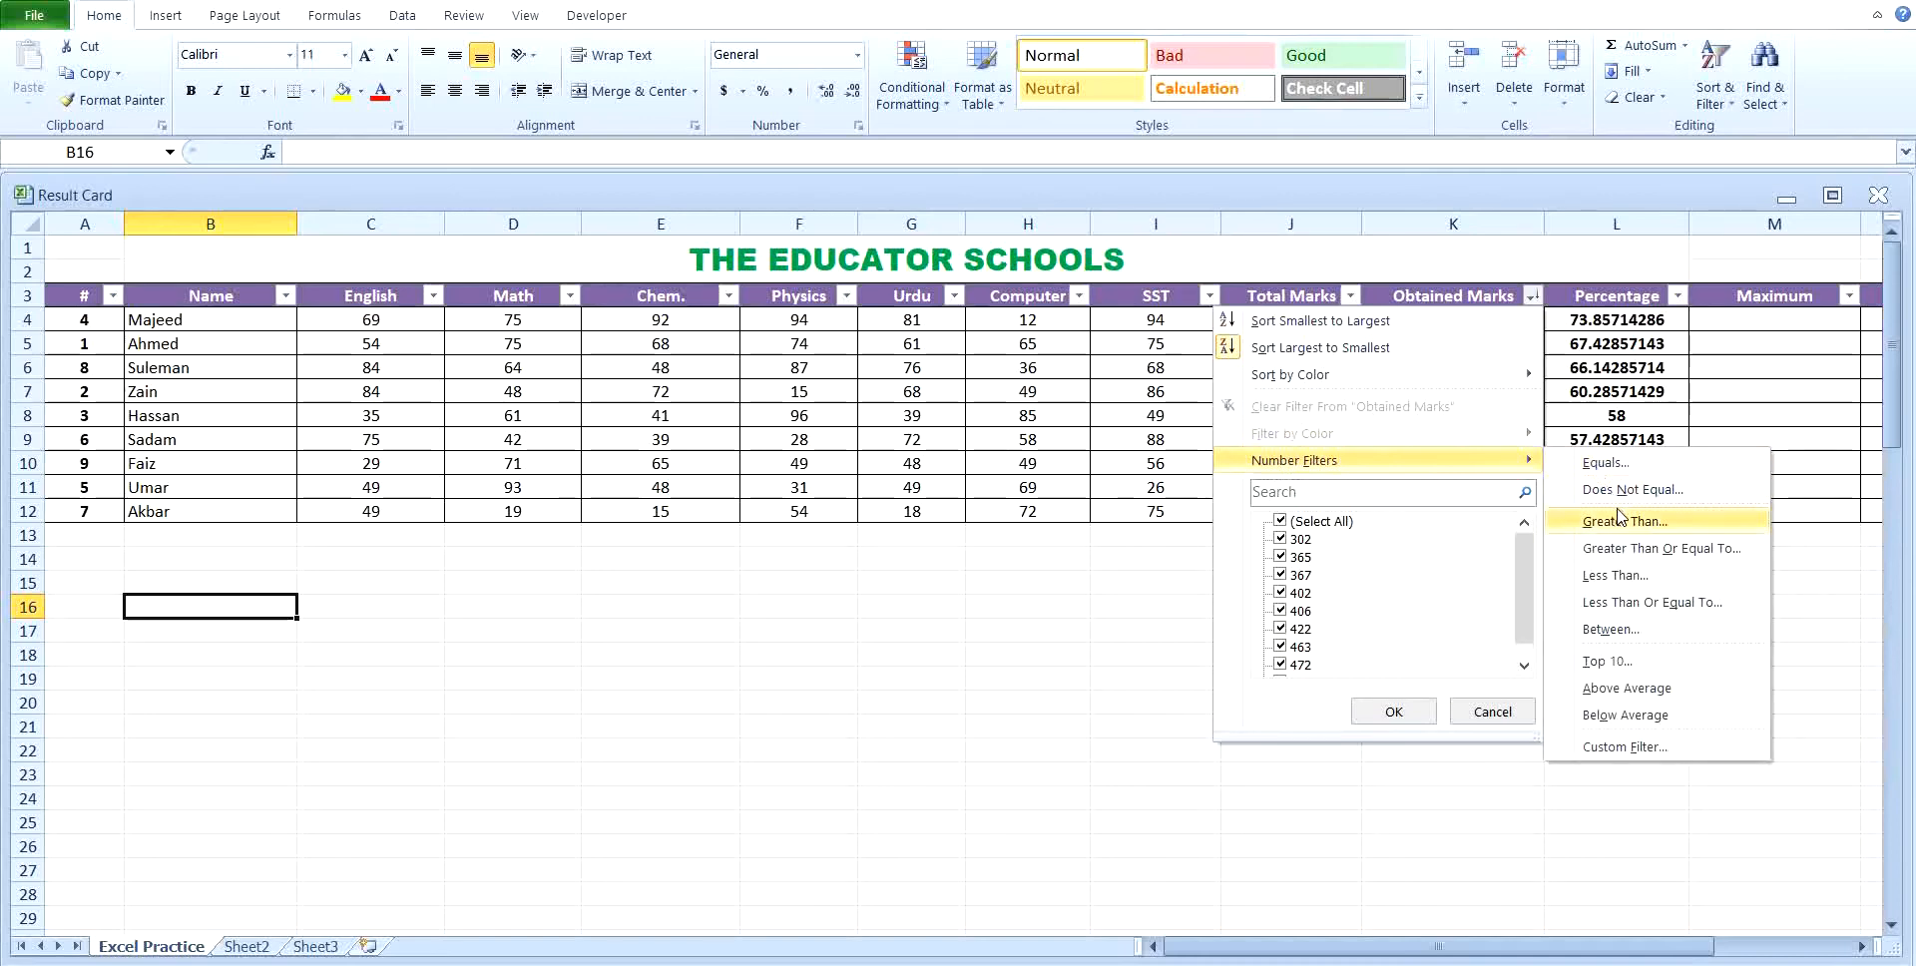
left_click(1652, 556)
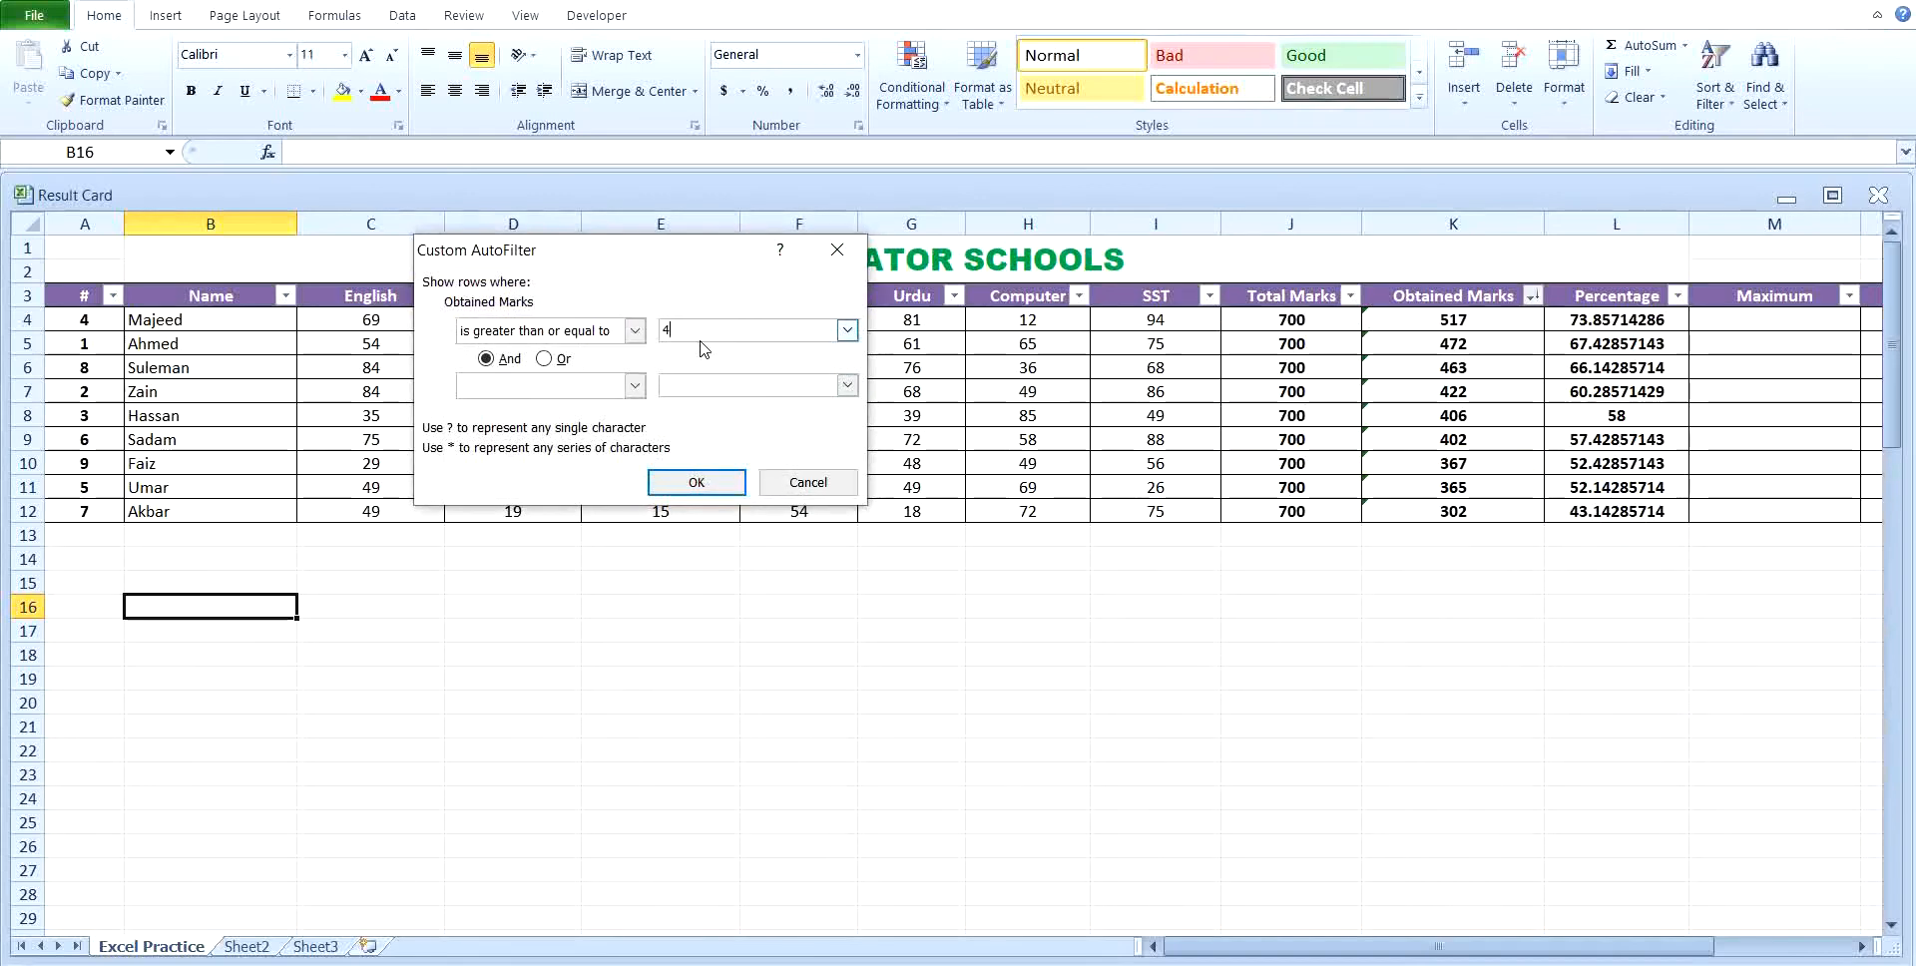
type("400")
left_click(636, 387)
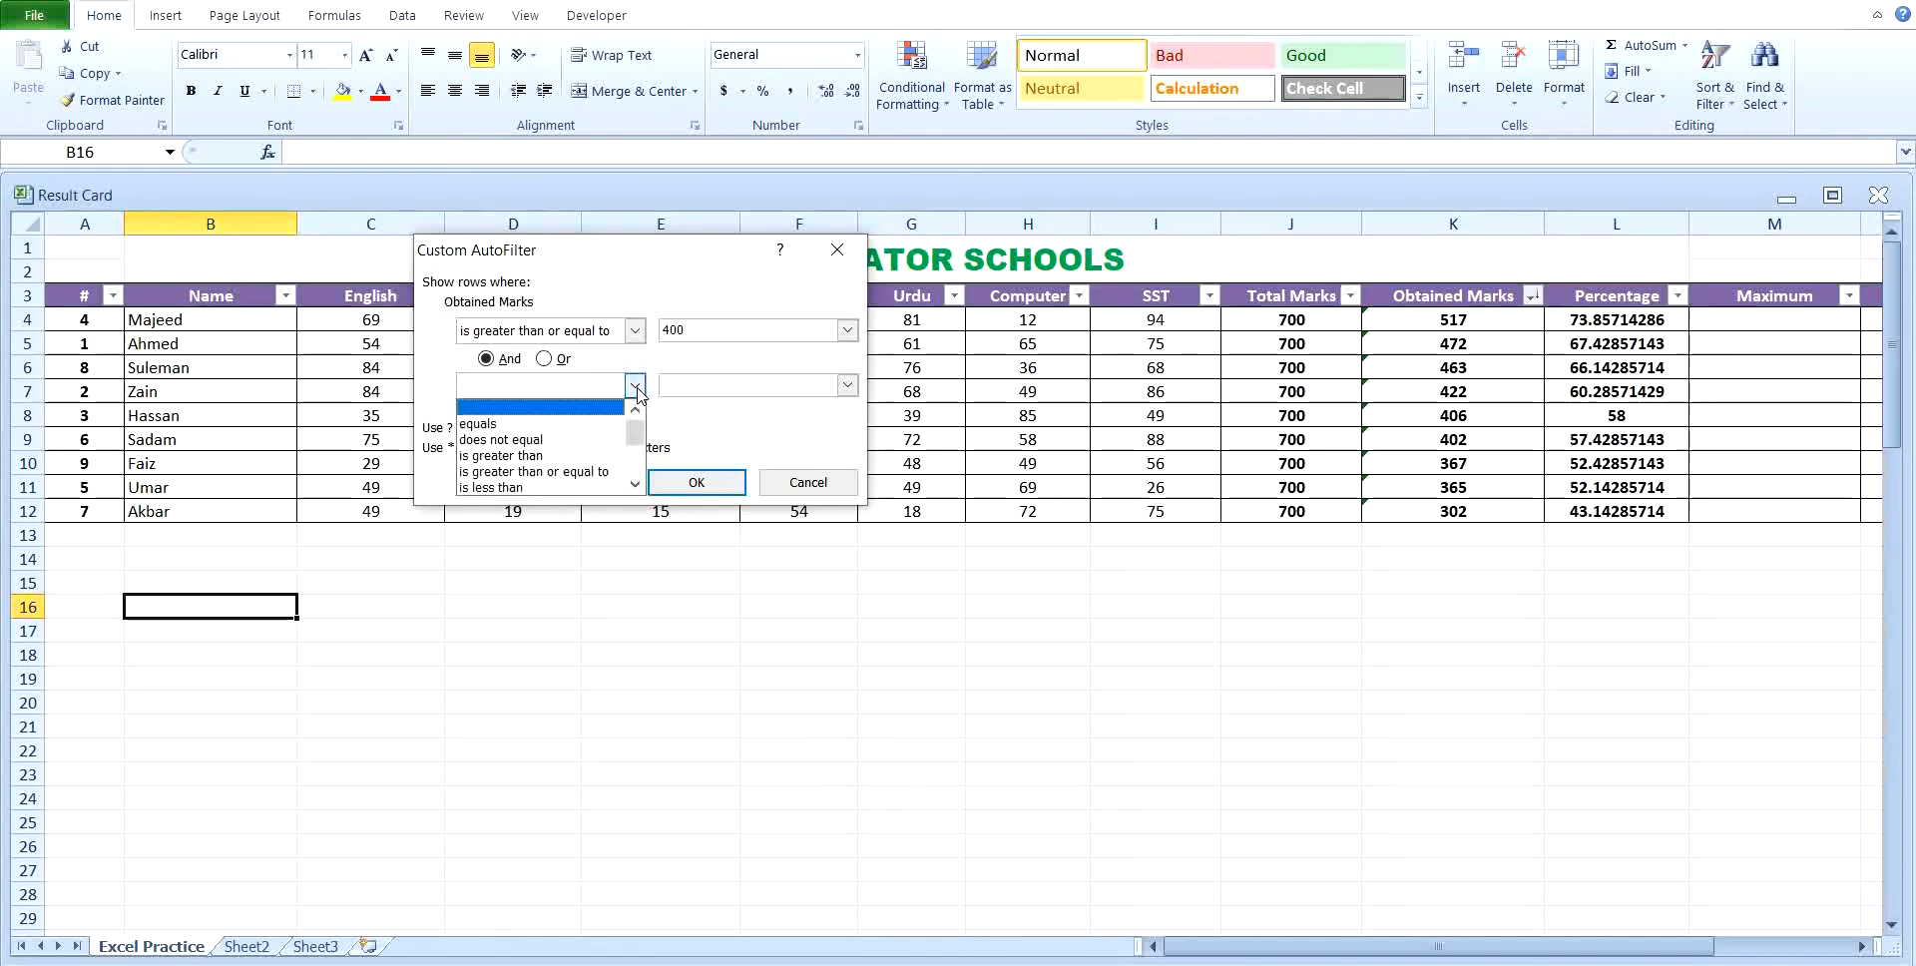
left_click(635, 485)
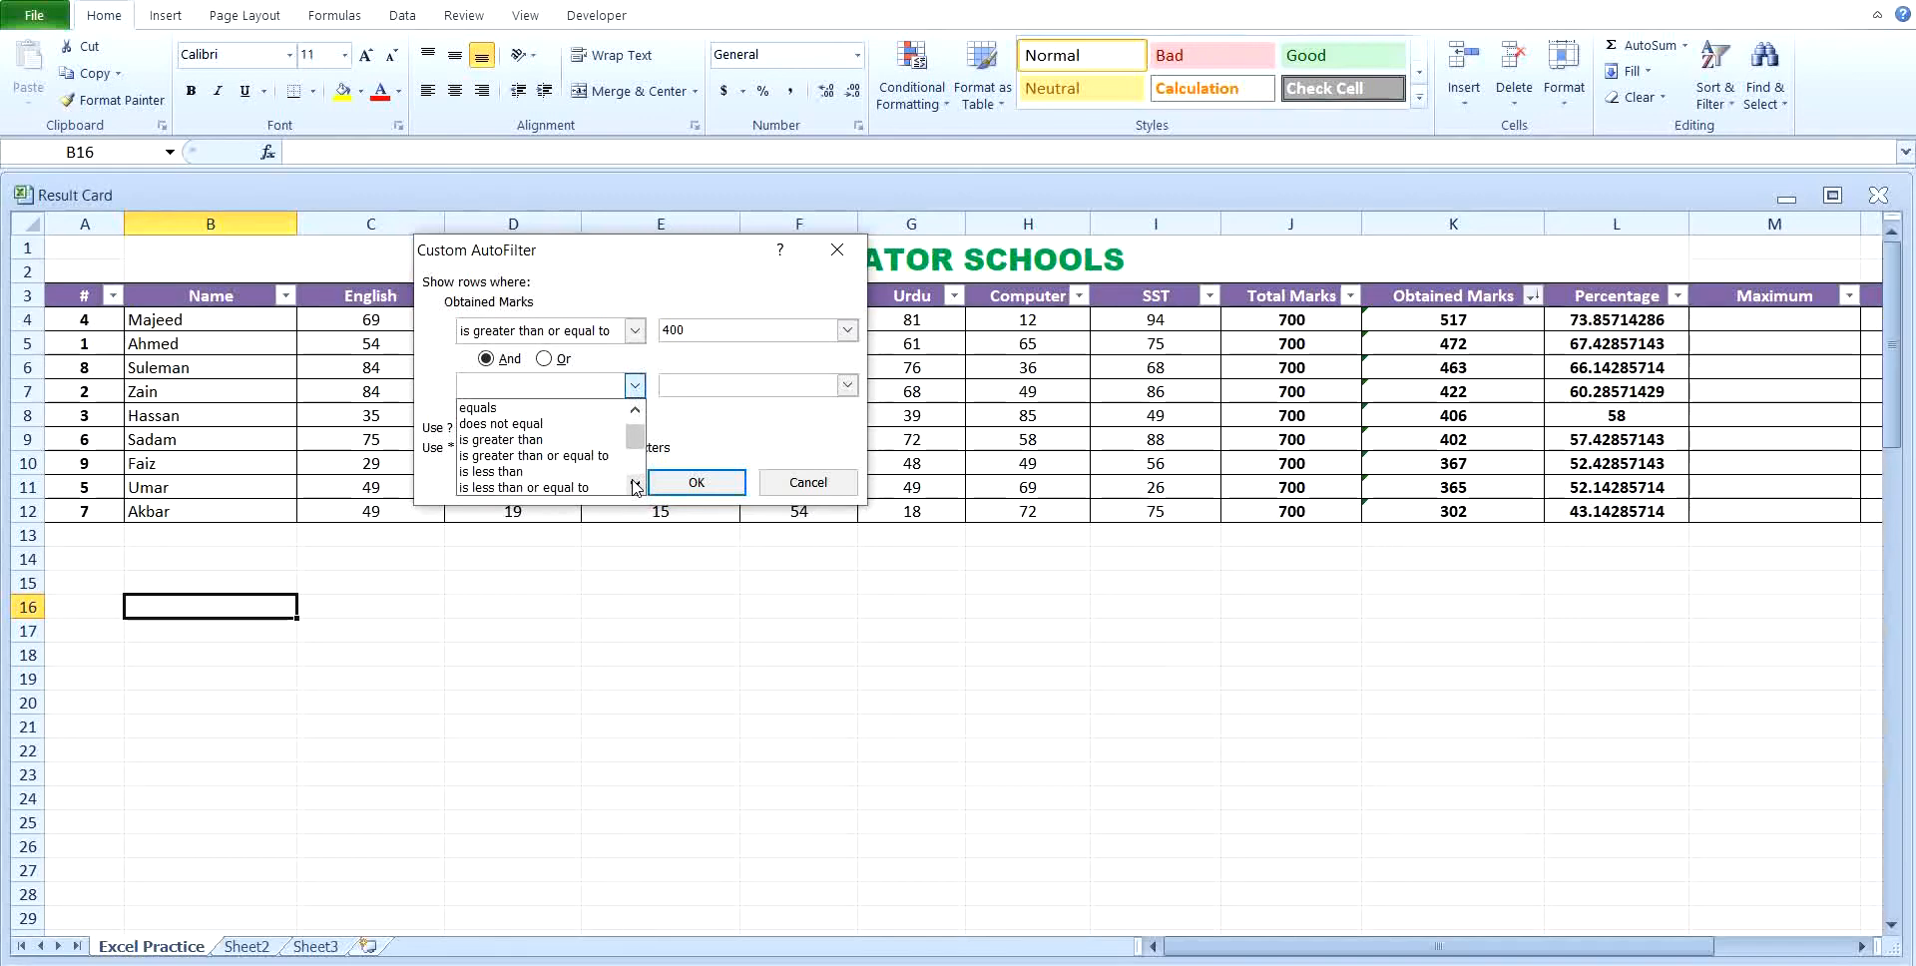
left_click(538, 488)
left_click(665, 385)
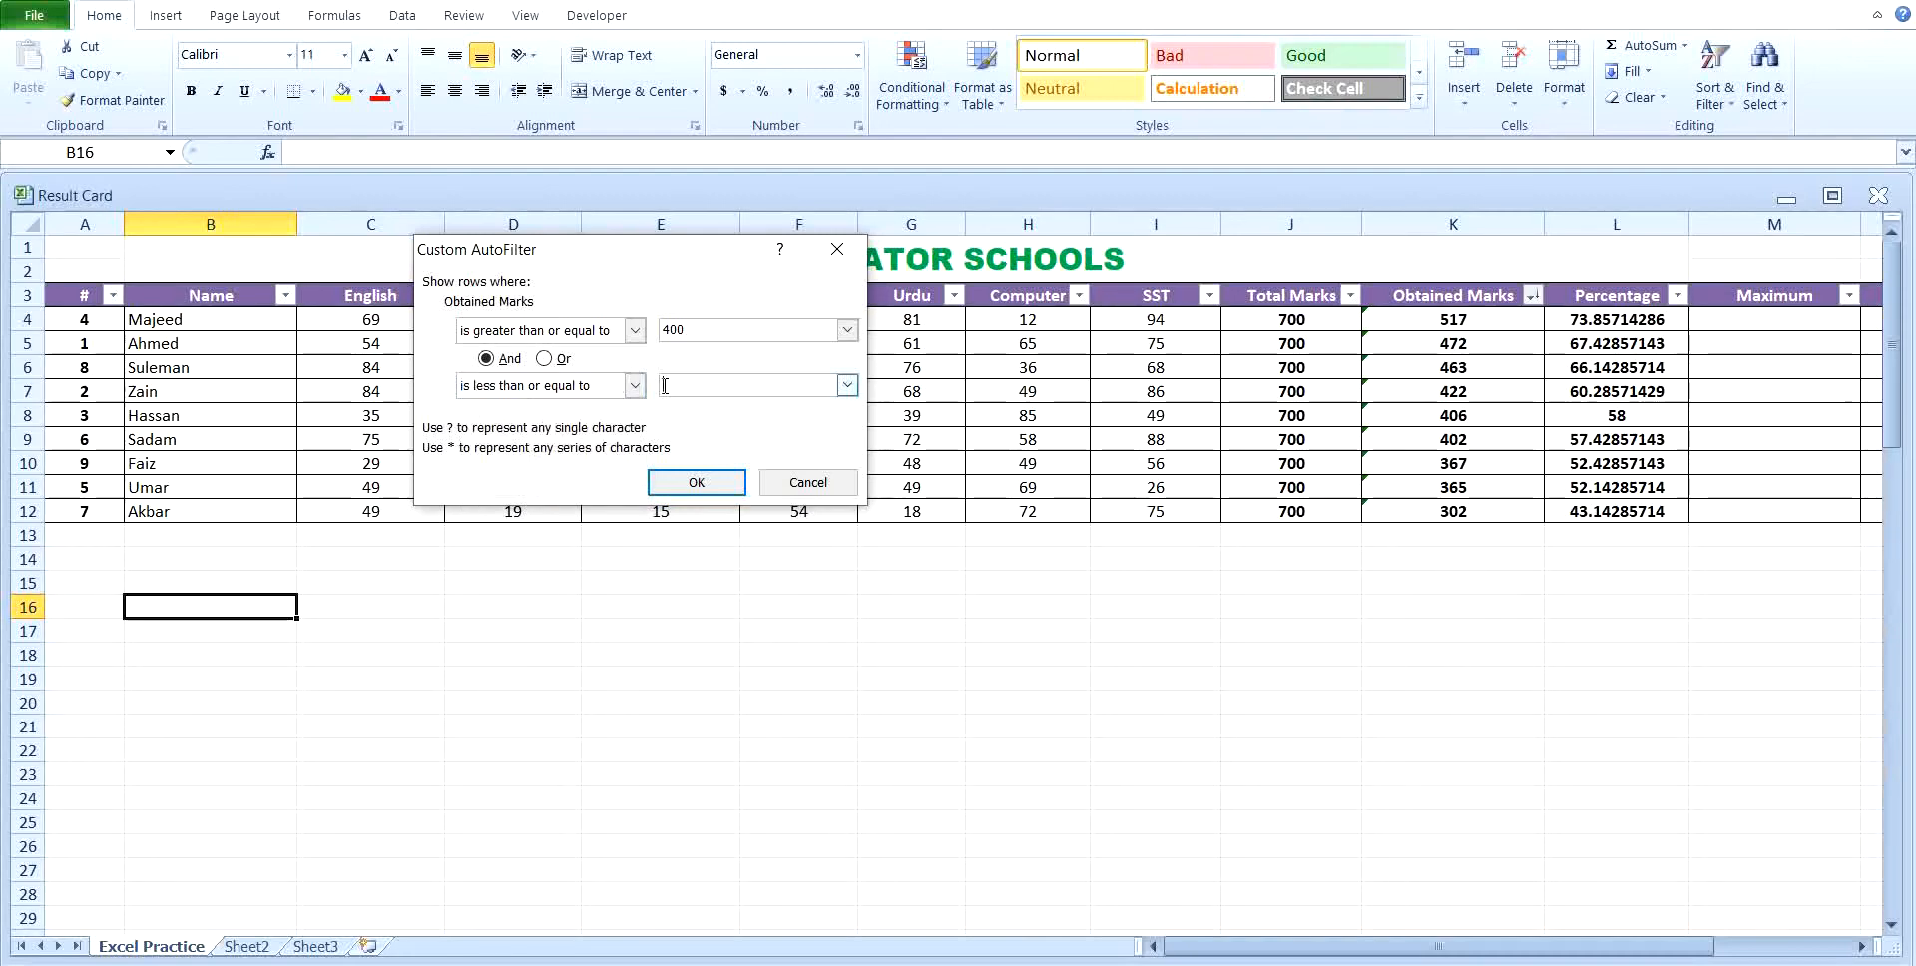
type("500")
left_click(679, 482)
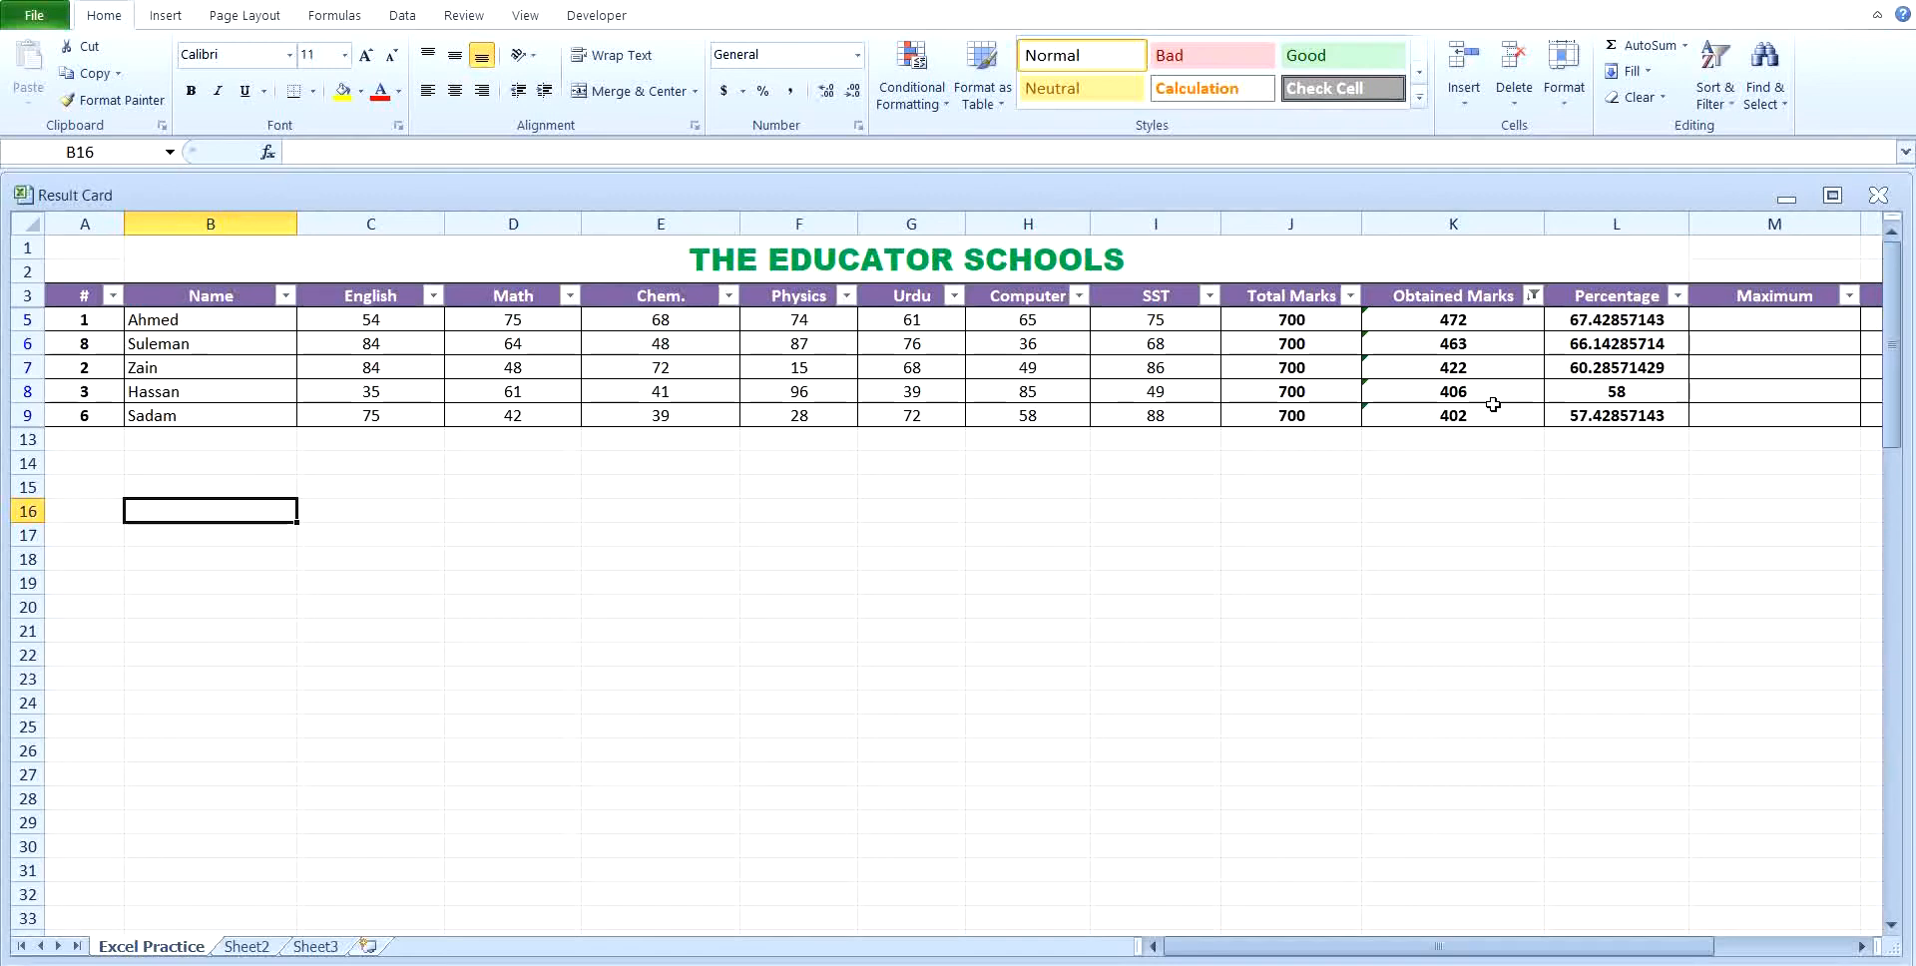
key("ctrl+z")
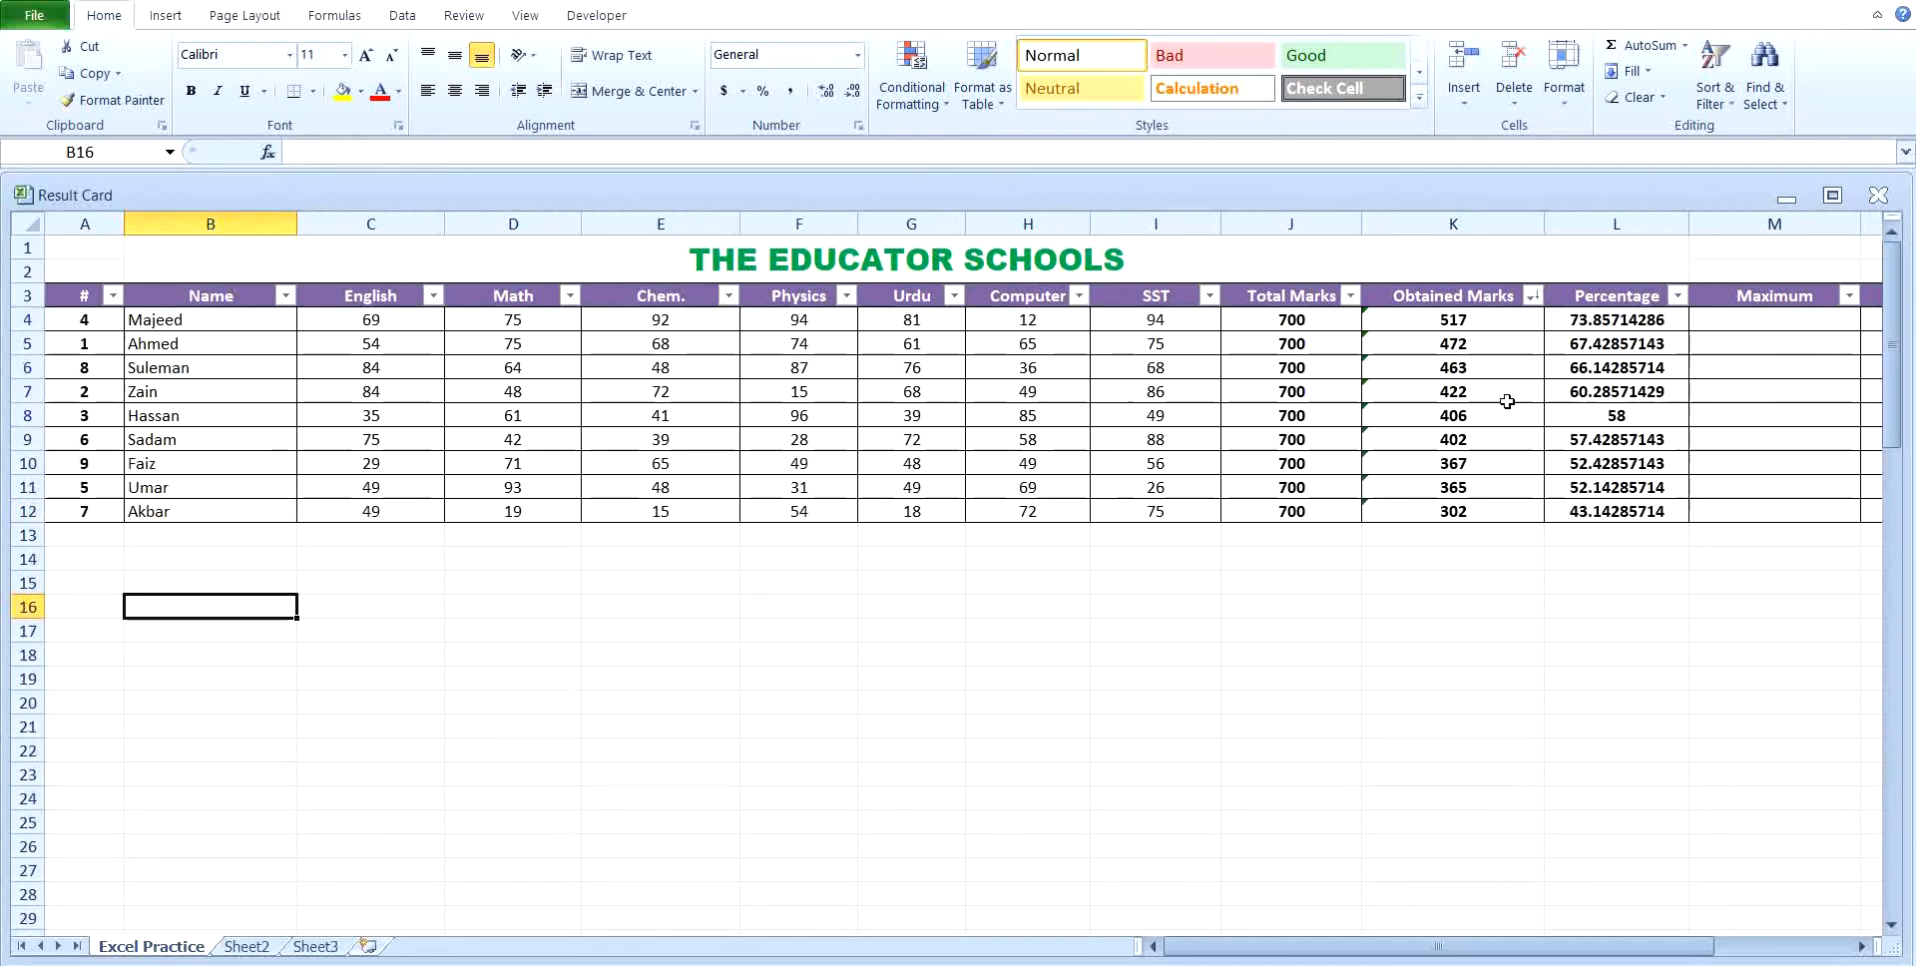
- Filter Obtained Marks to show only rows equal to 517, and undo that filter
left_click(1531, 296)
mouse_move(1517, 375)
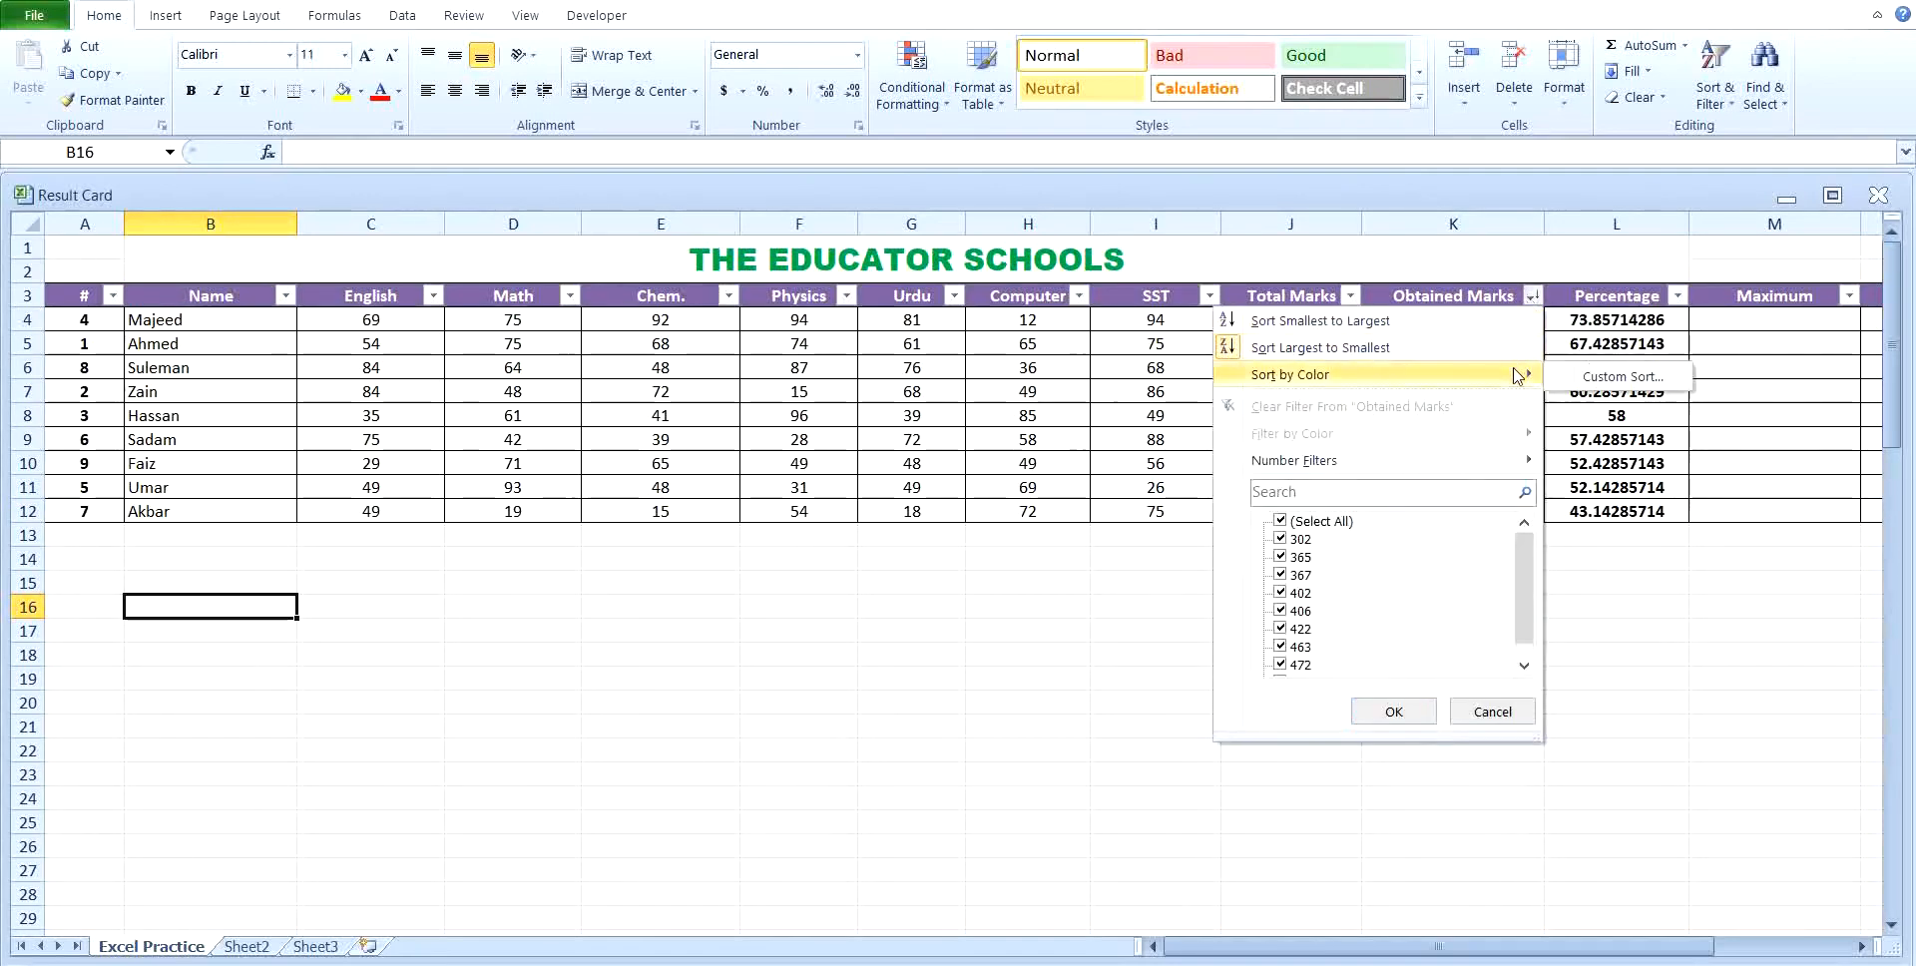
mouse_move(1527, 460)
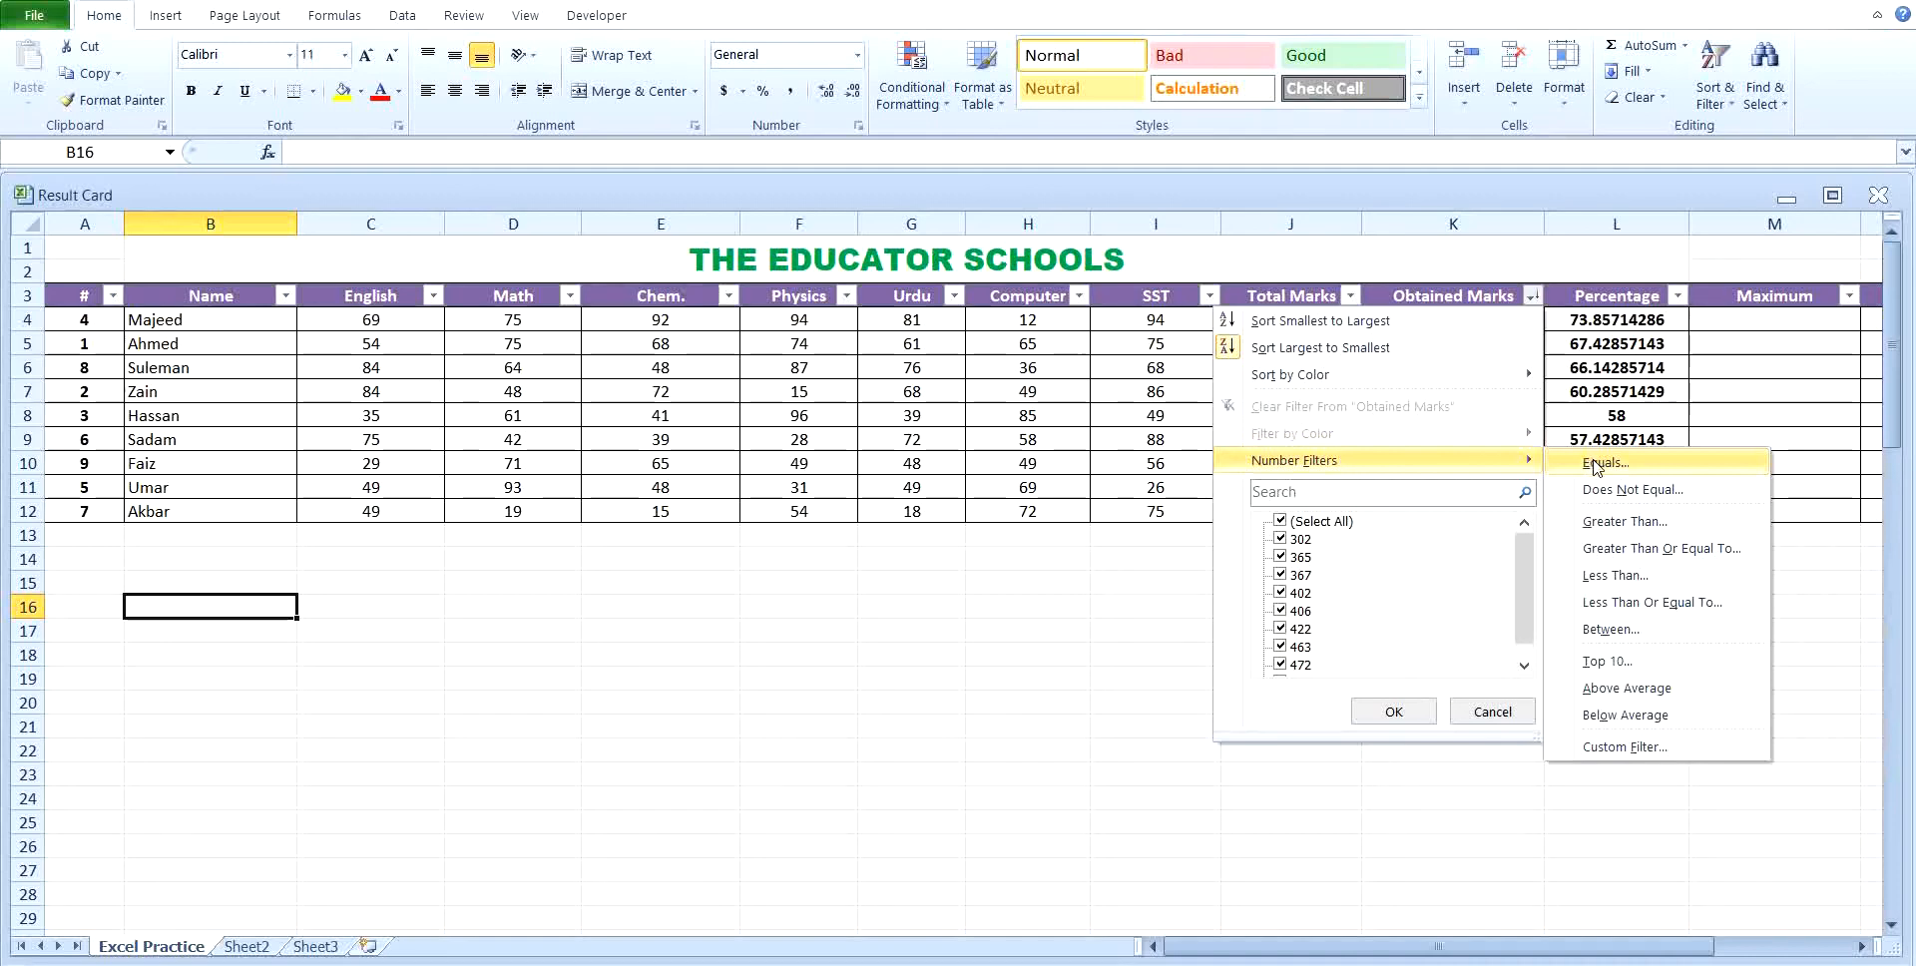
left_click(1597, 465)
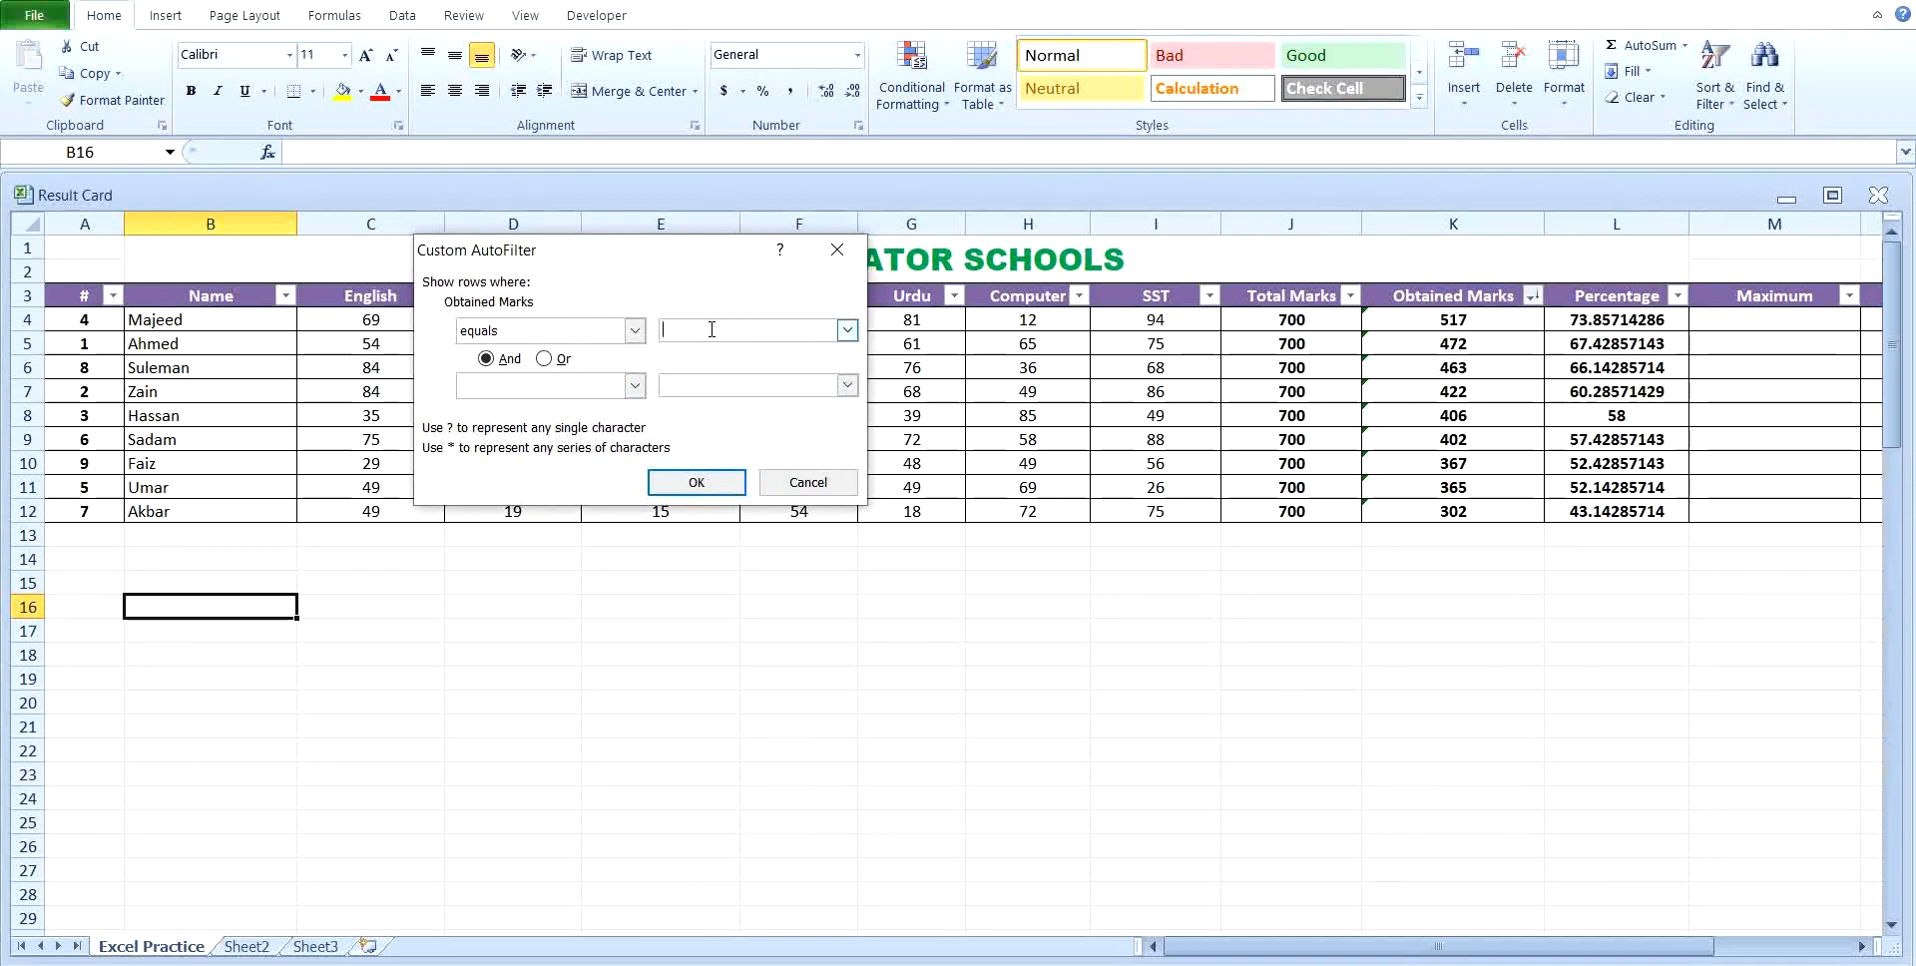
type("517")
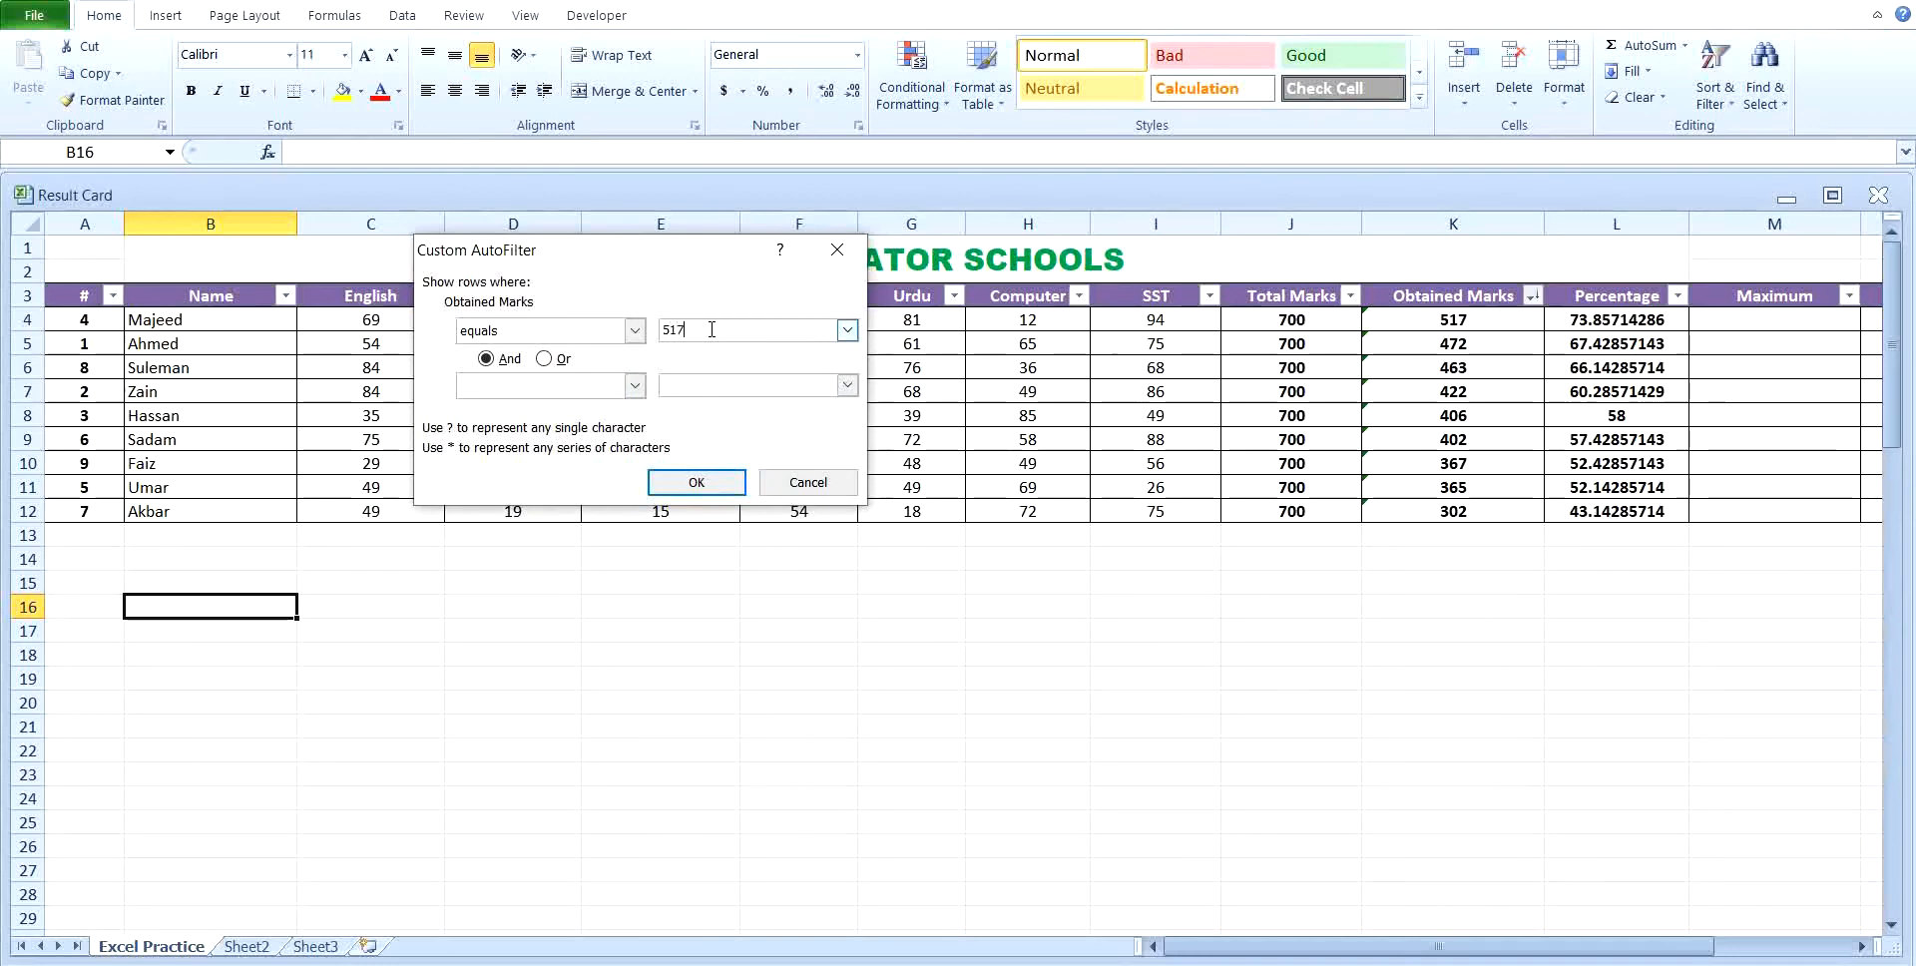
left_click(717, 485)
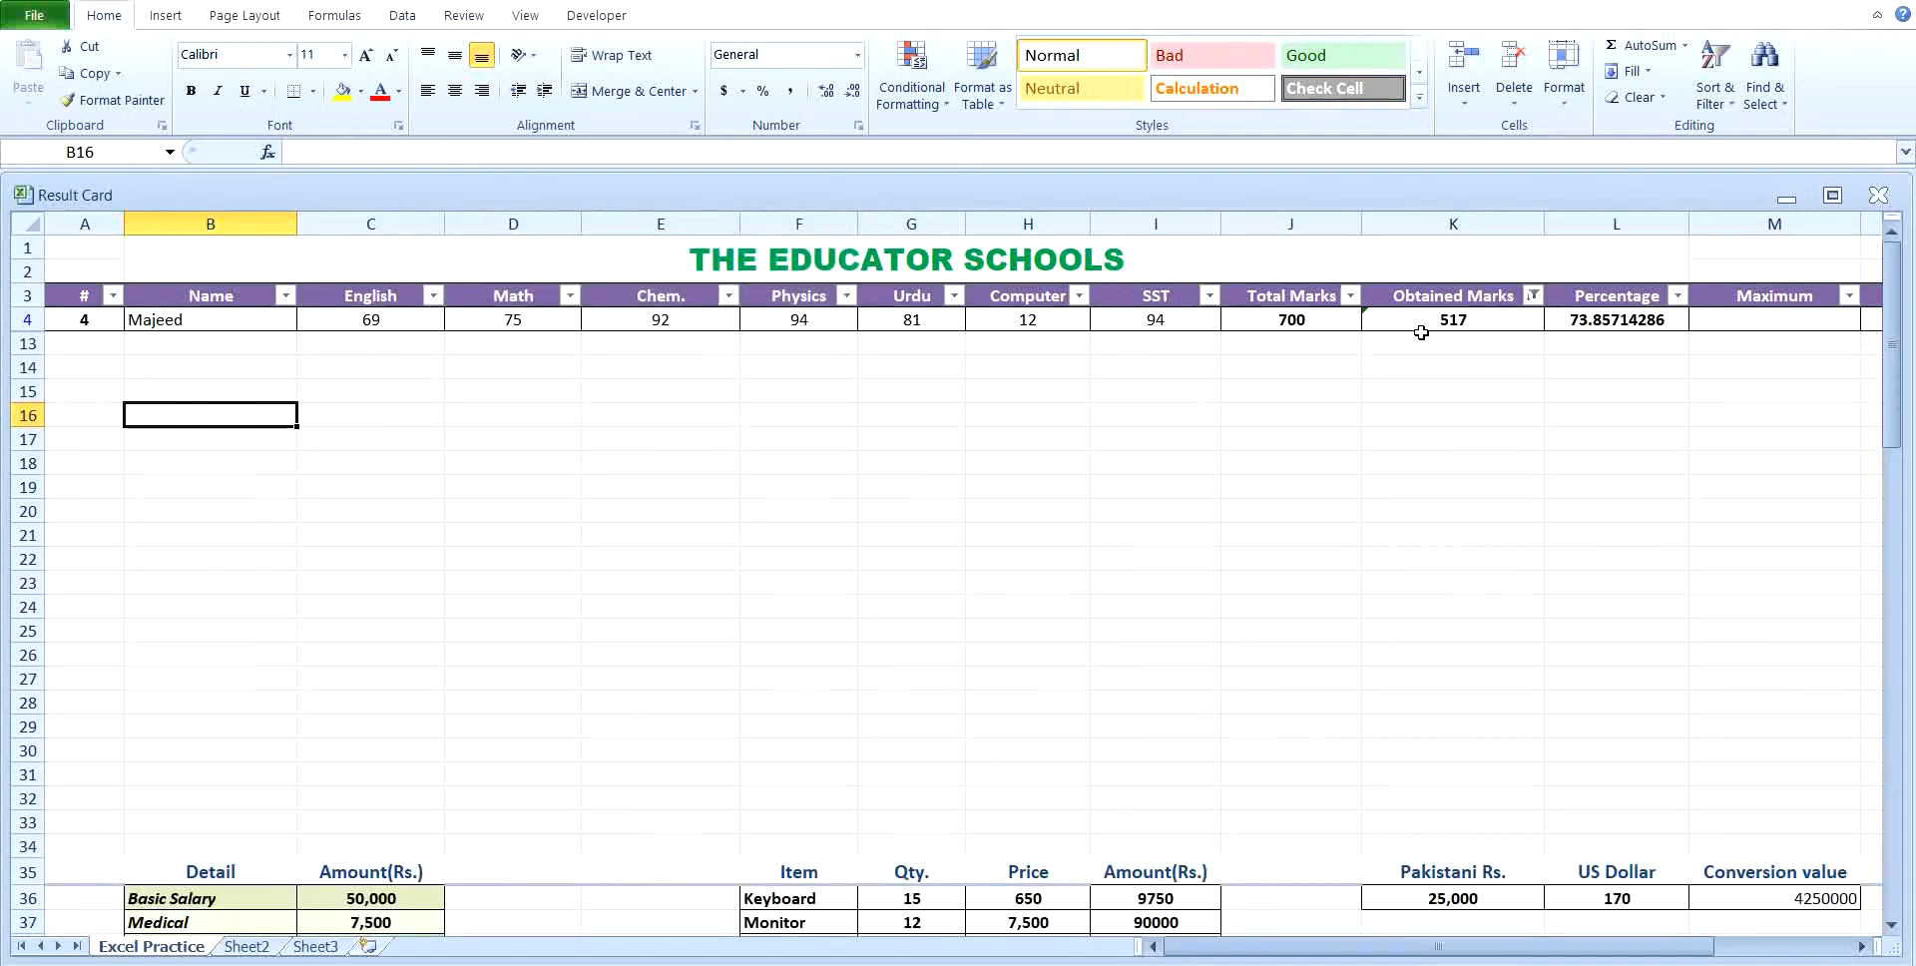
key("ctrl+z")
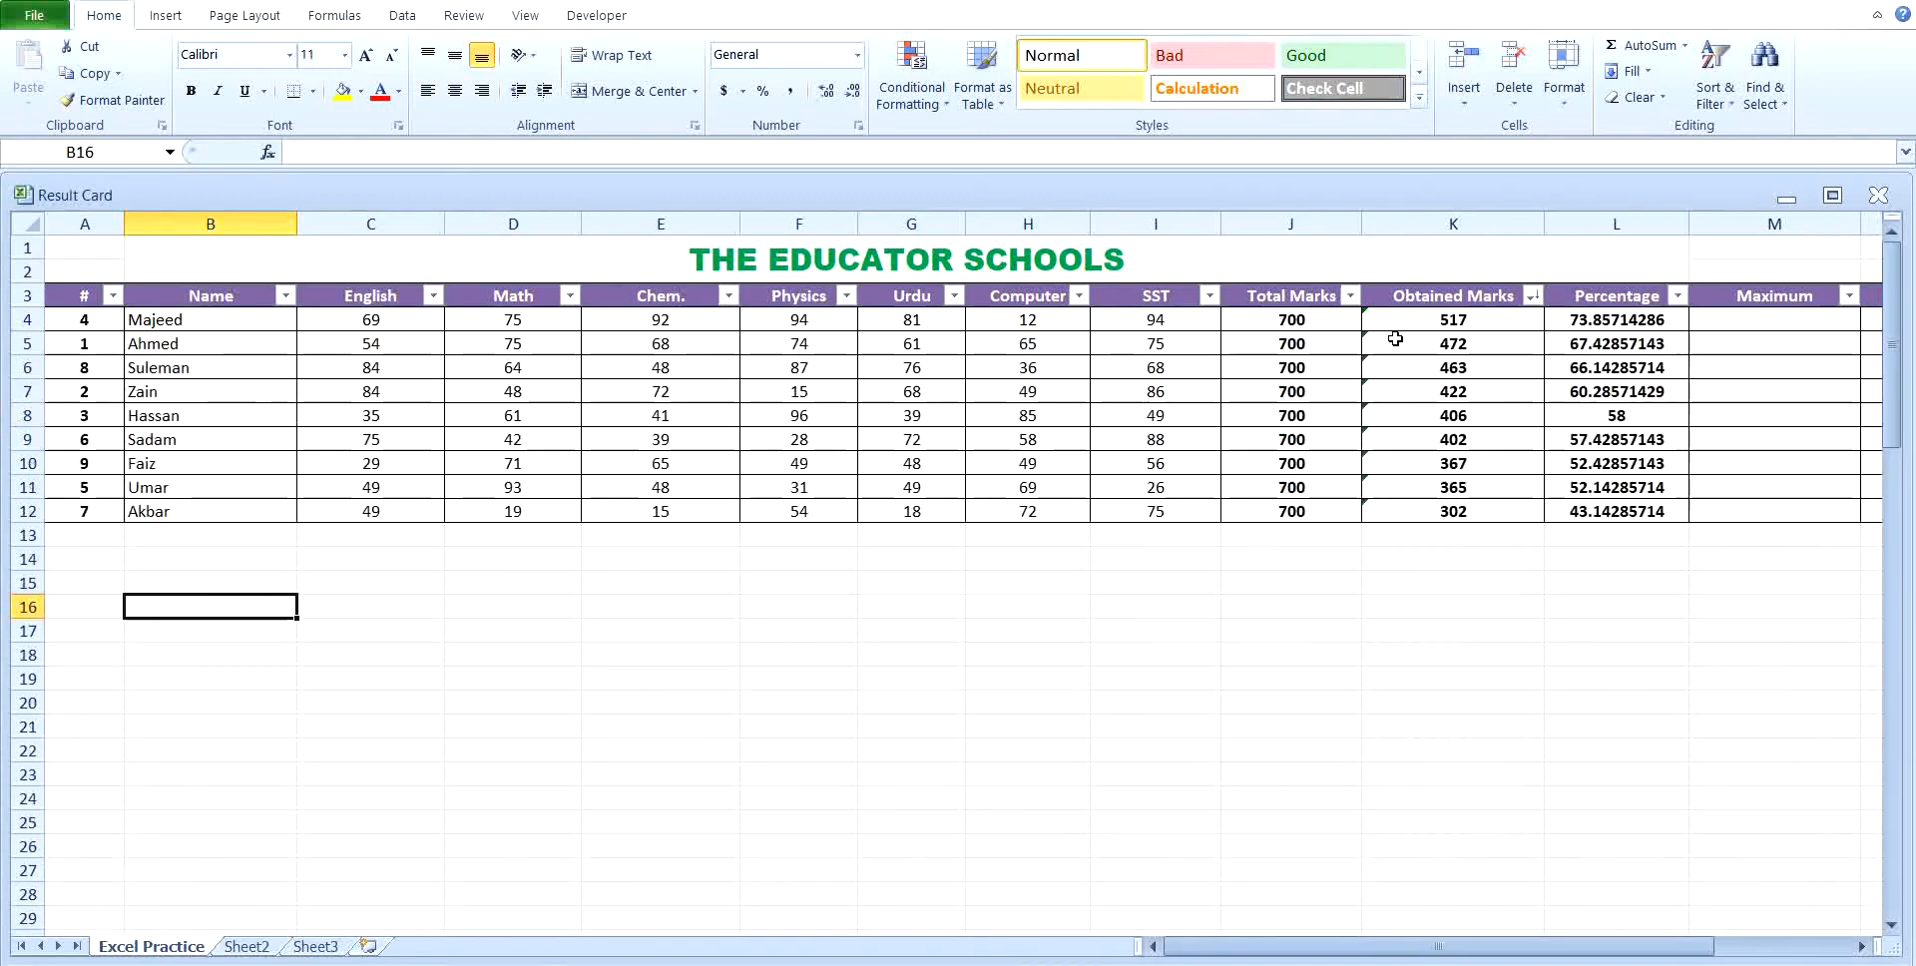
- Apply a Between number filter of 300 to 400 on Obtained Marks, and undo it
left_click(1533, 297)
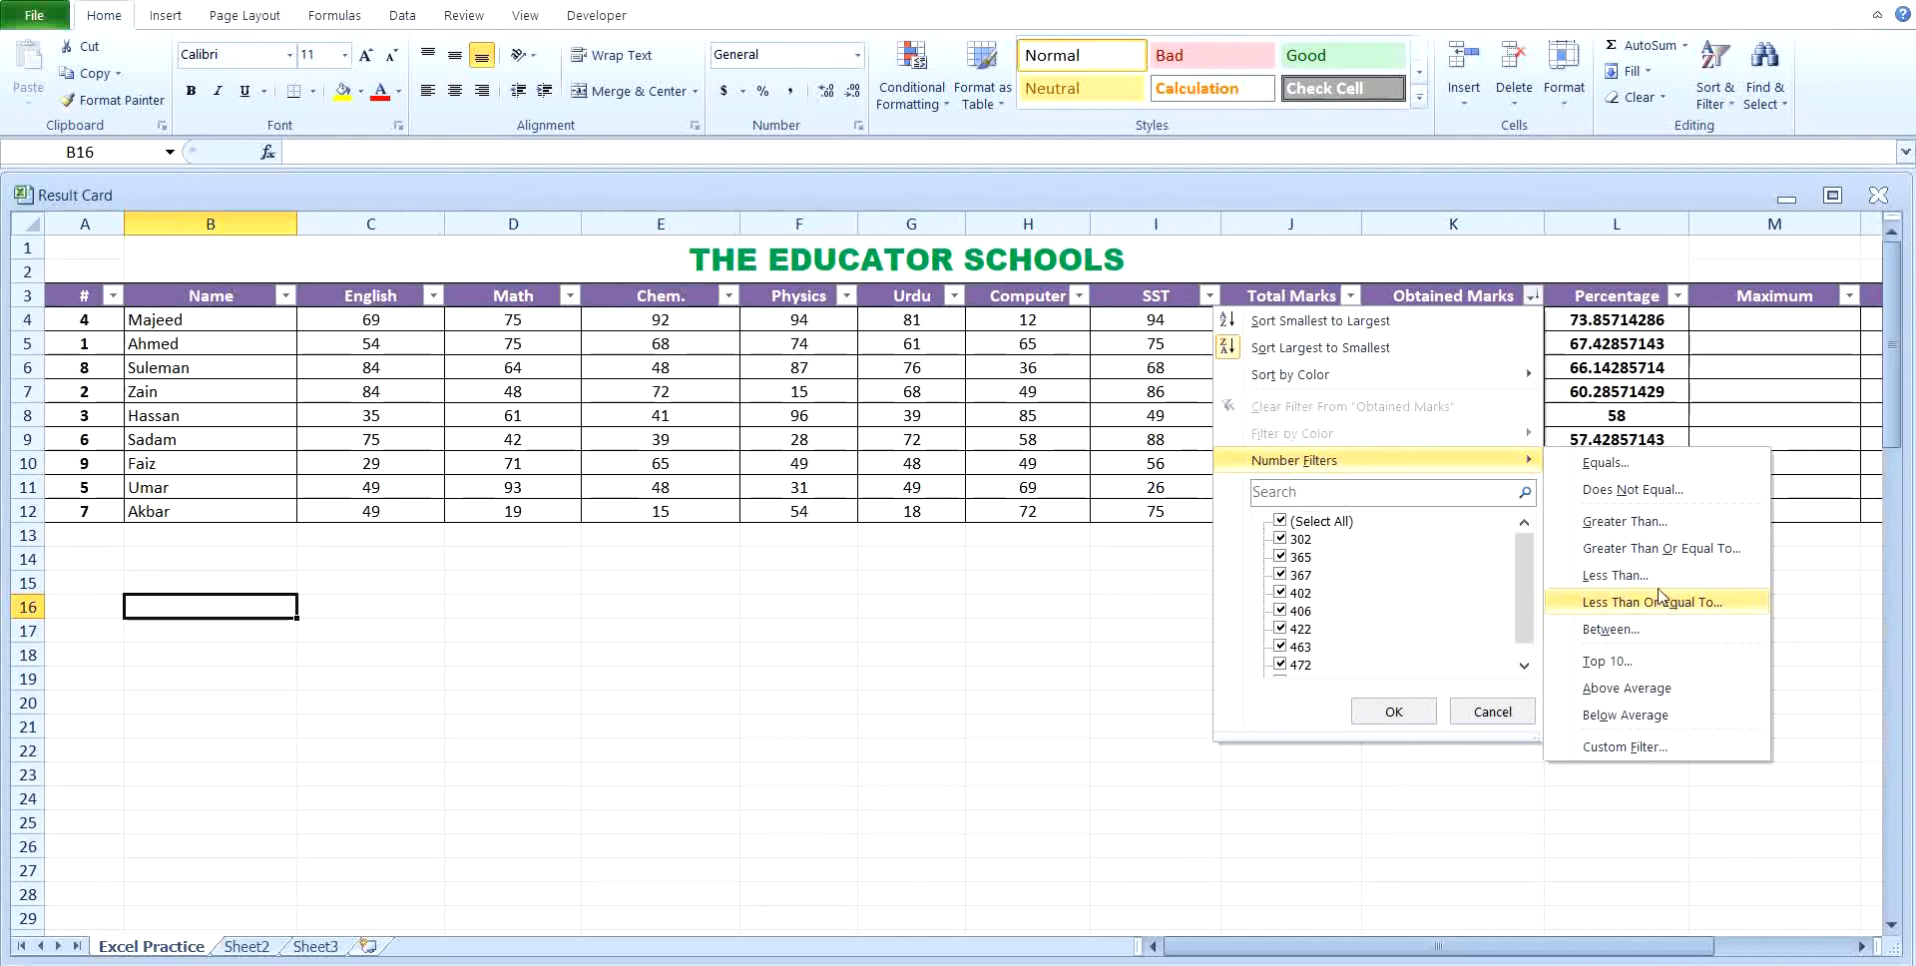
left_click(1600, 632)
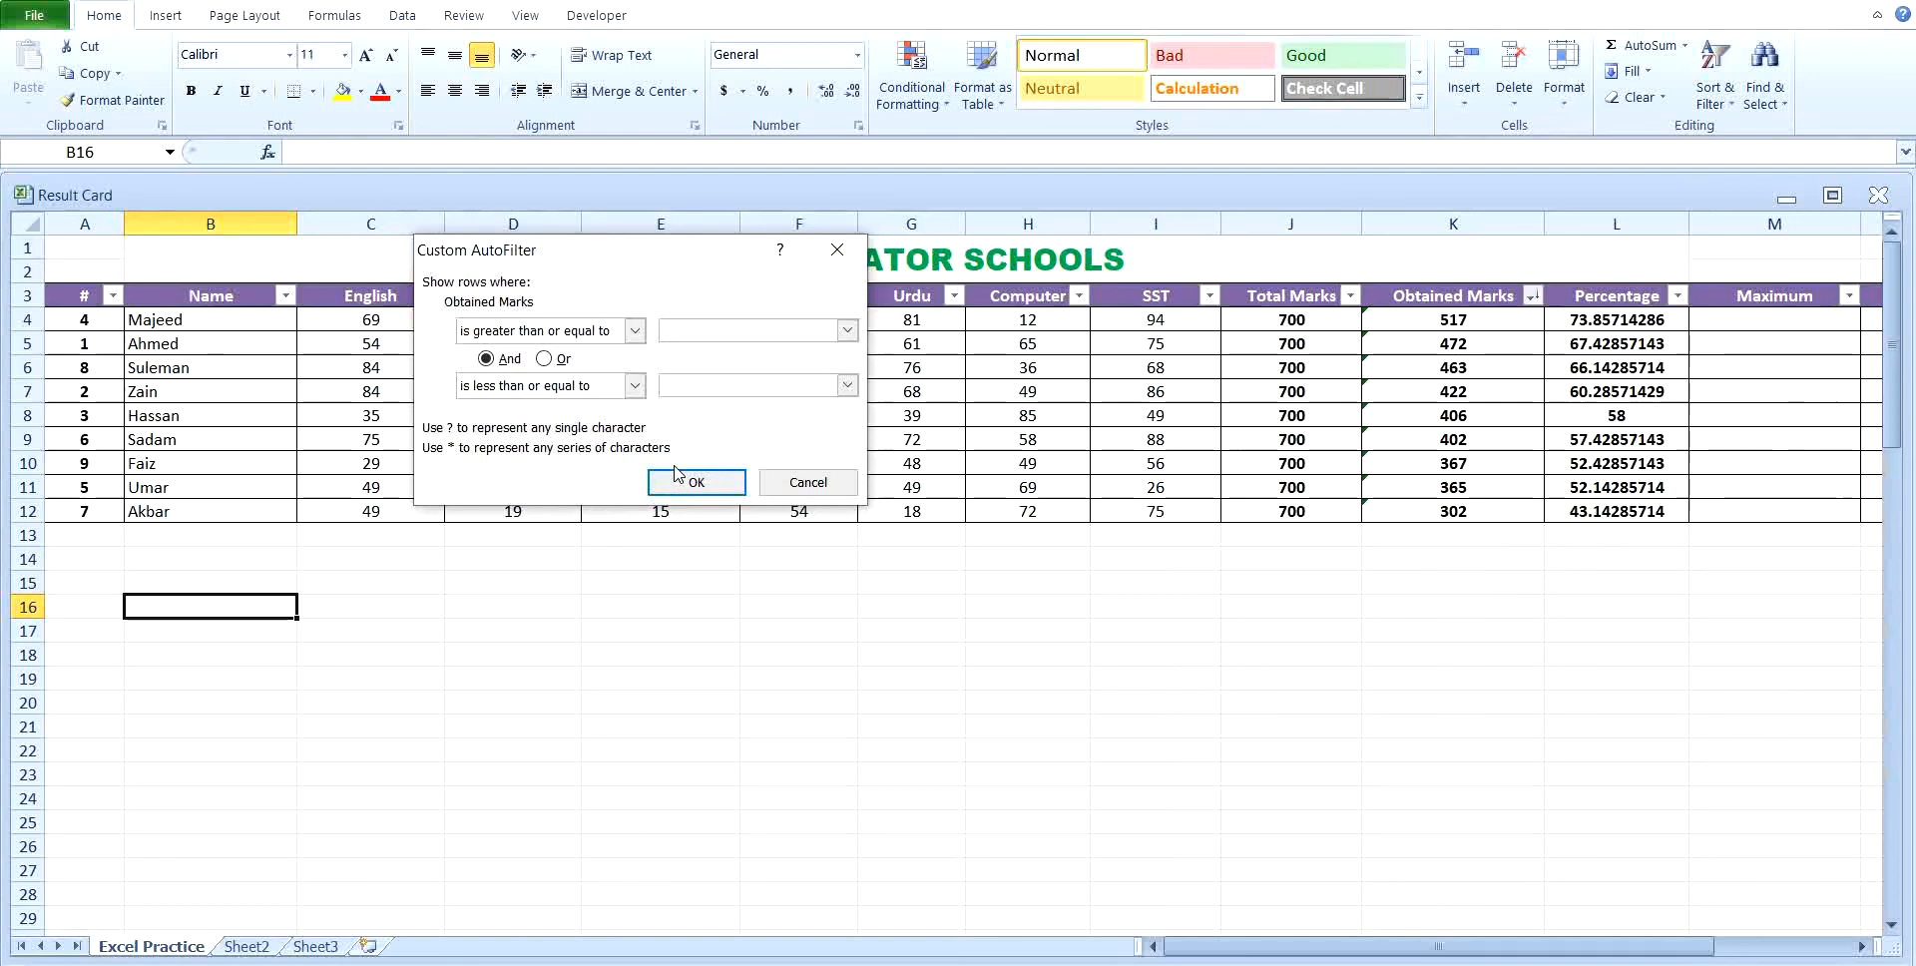
type("300")
left_click(672, 384)
type("400")
left_click(682, 483)
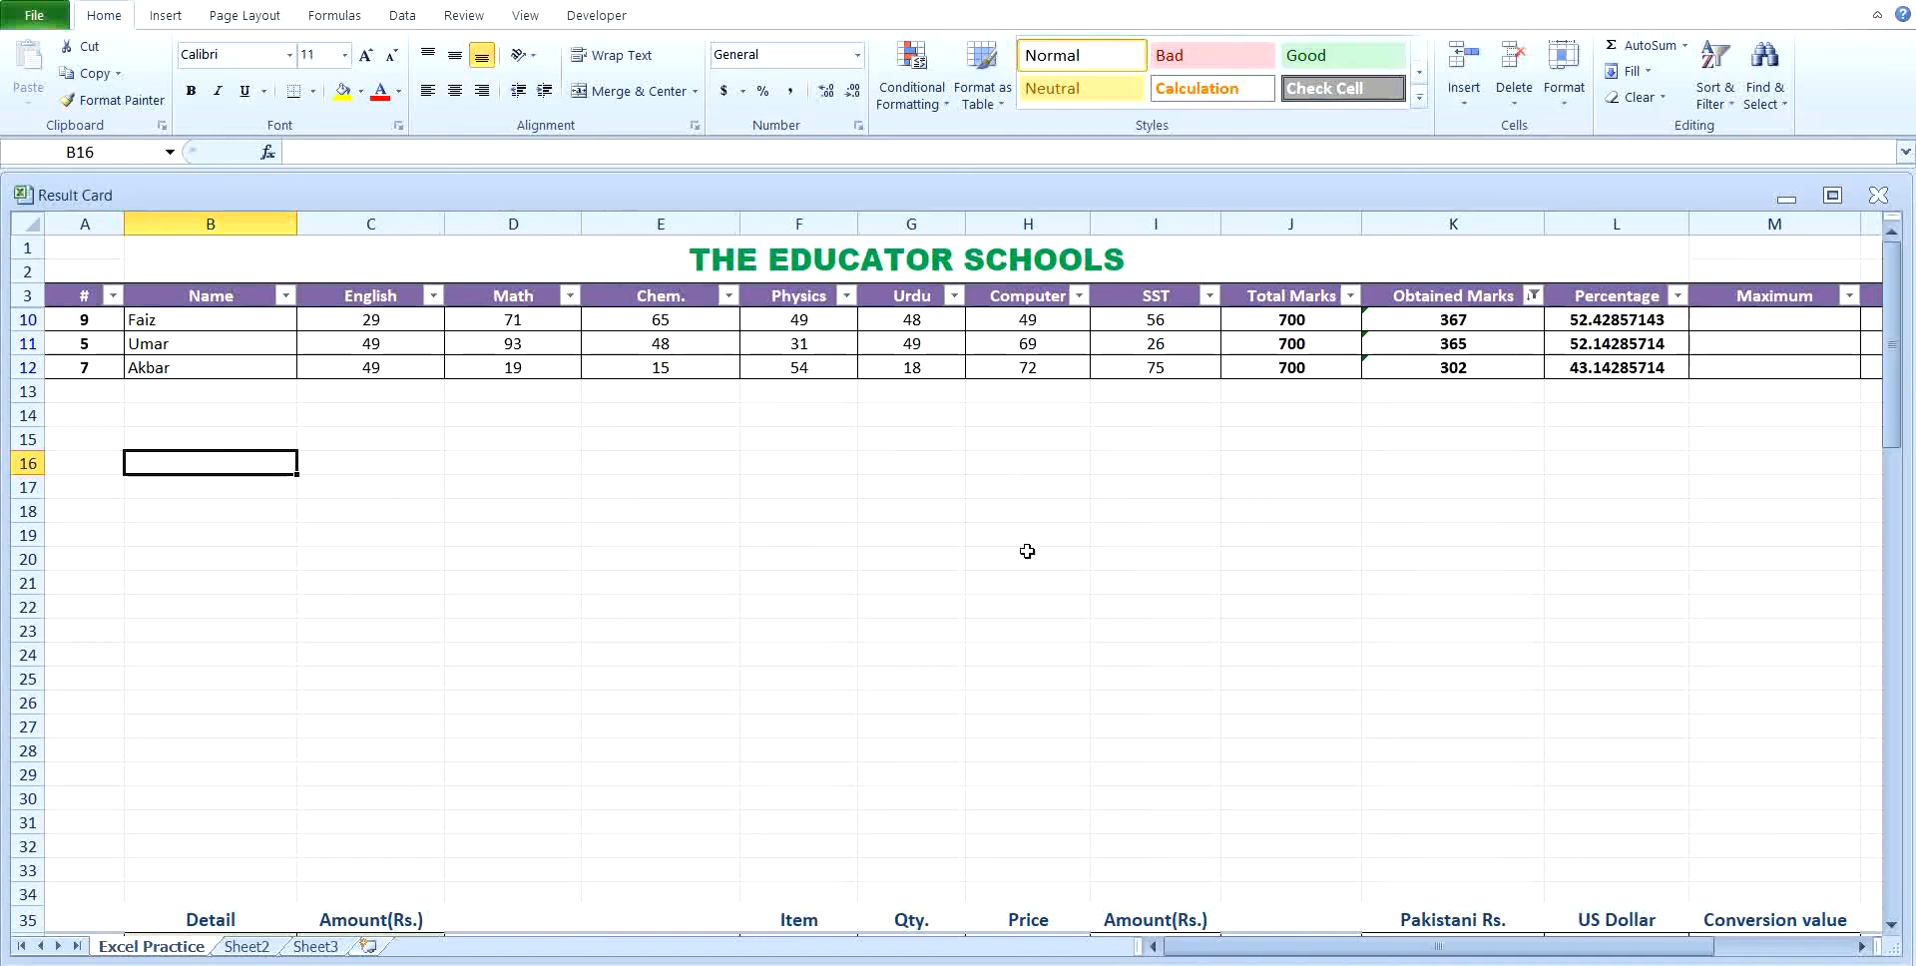
key("ctrl+z")
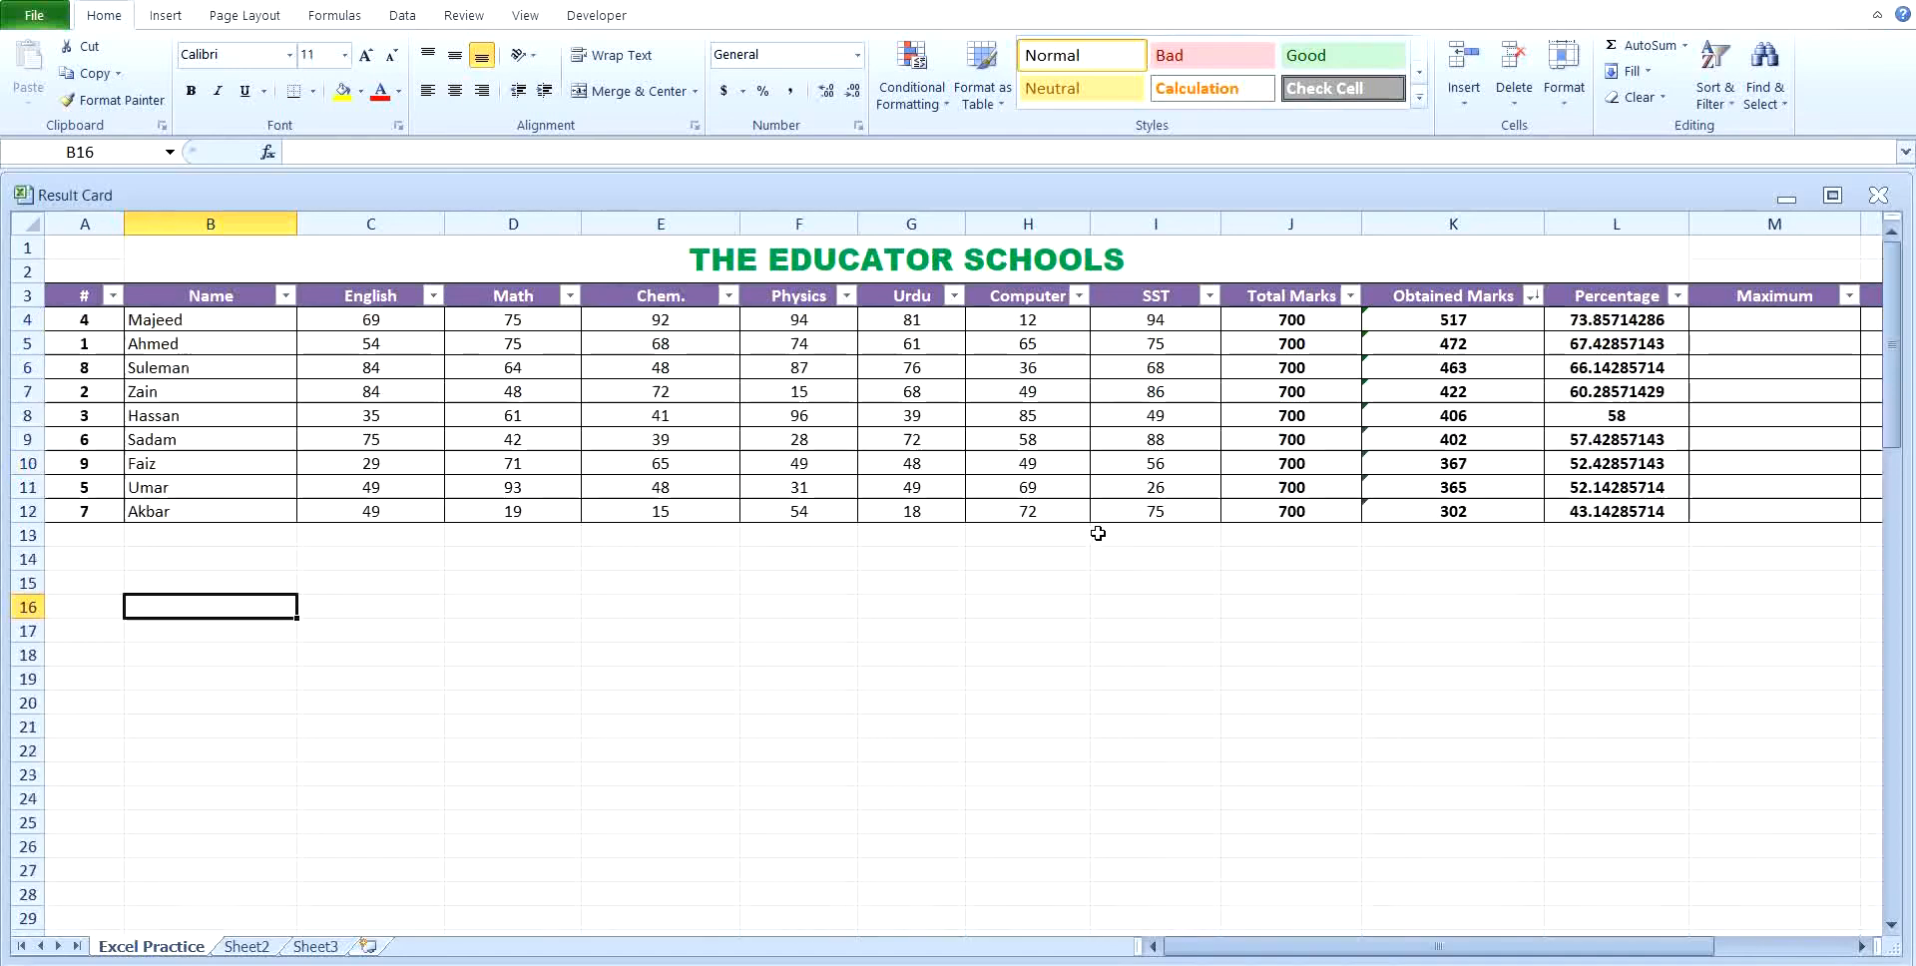